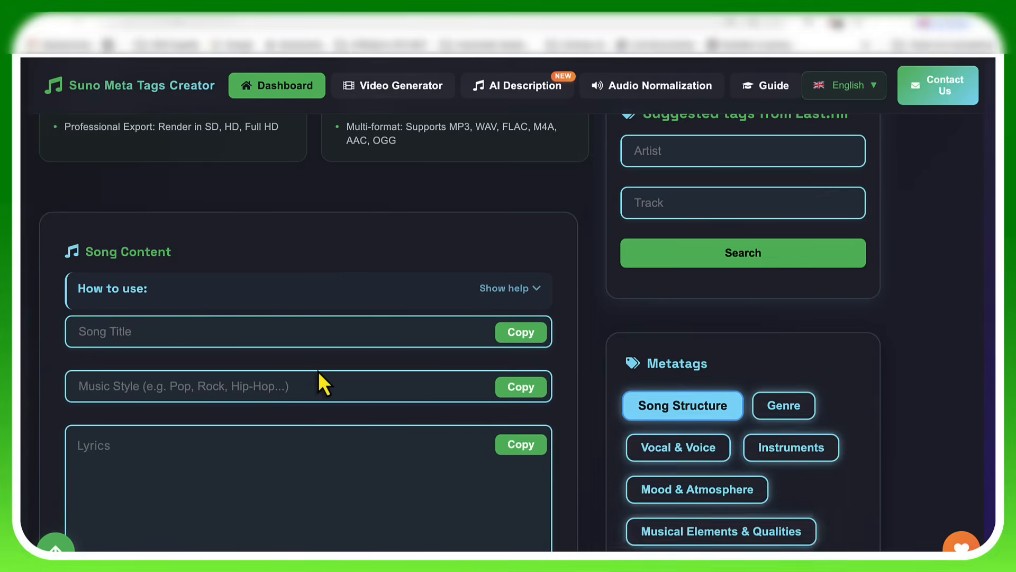
# Step: Switch to the Google Docs lyrics document and copy its title "Perché piango ora?" into the Song Title field of Suno Meta Tags Creator
pyautogui.scroll(-1, 319, 370)
pyautogui.scroll(1, 317, 368)
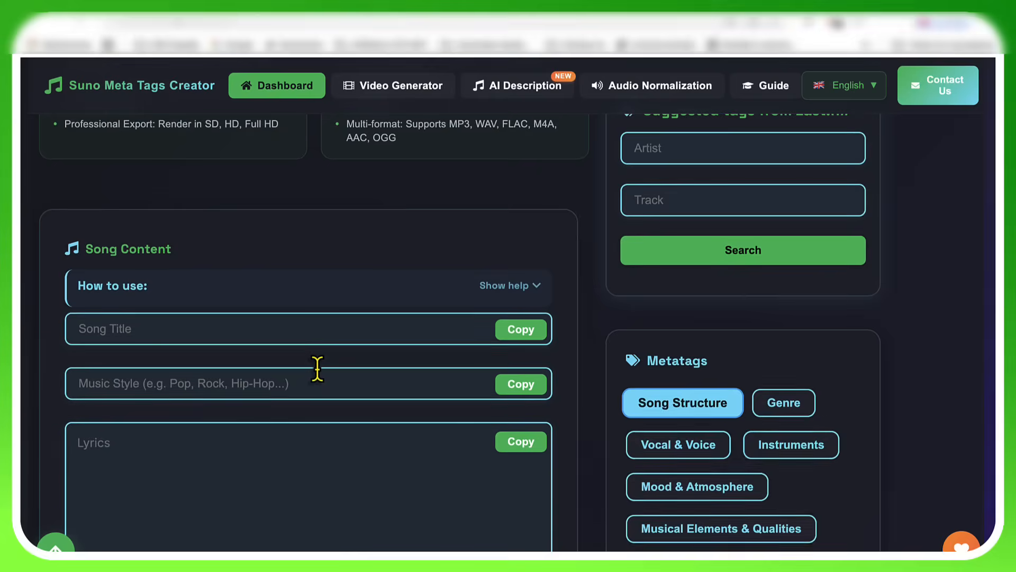
pyautogui.scroll(1, 317, 368)
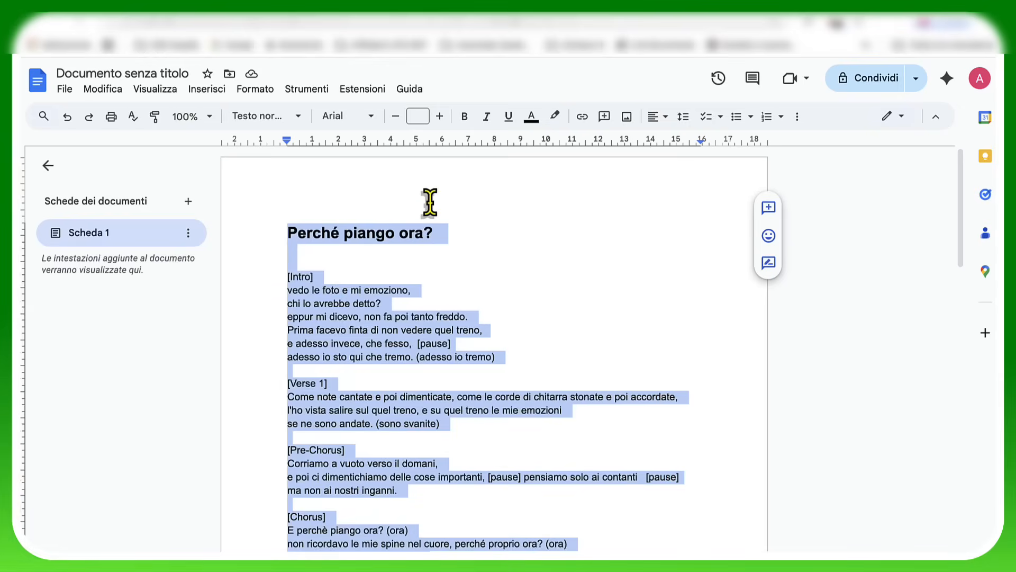
pyautogui.click(443, 209)
pyautogui.moveTo(312, 233); pyautogui.dragTo(285, 235)
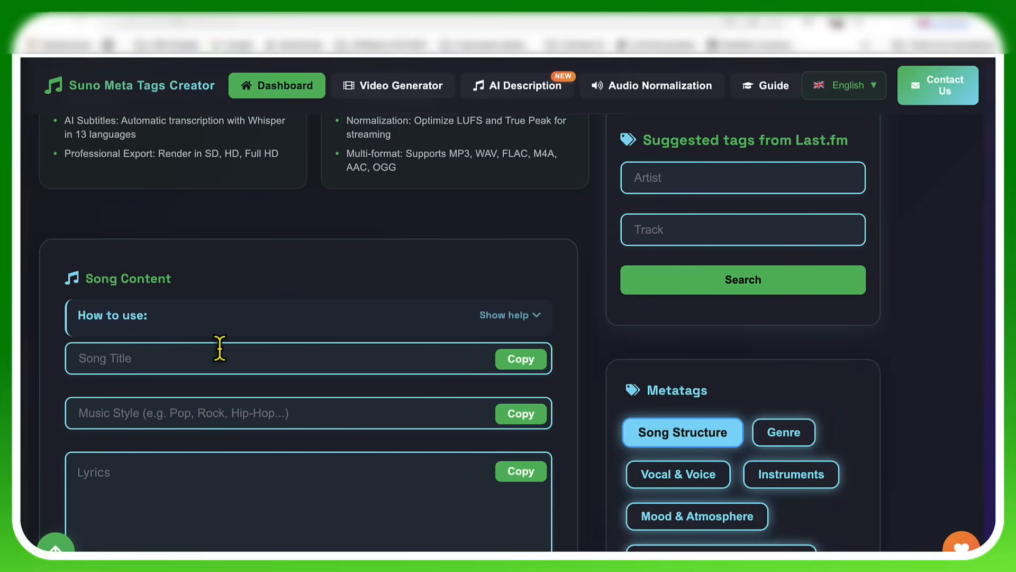
pyautogui.click(219, 348)
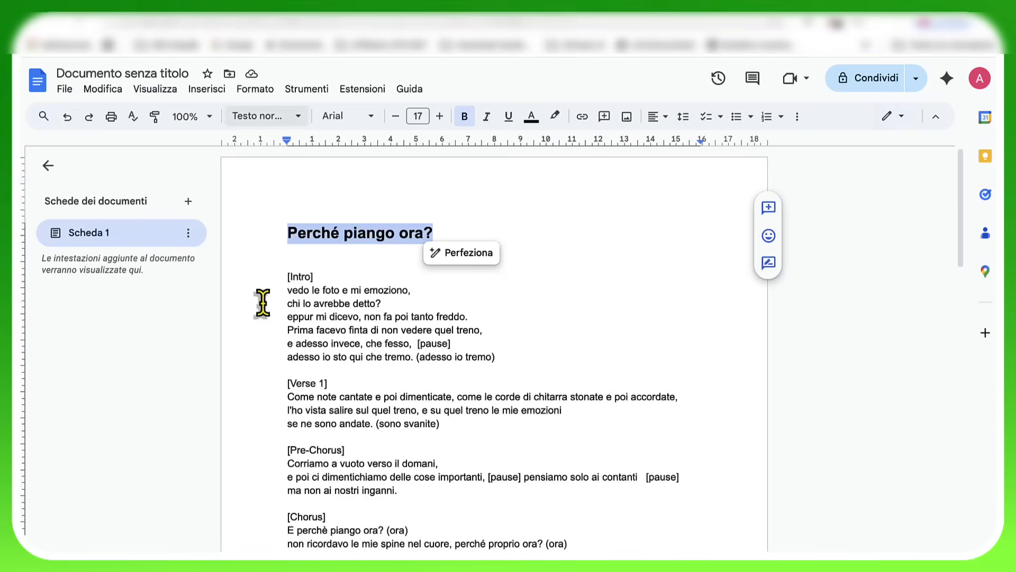
pyautogui.moveTo(281, 273); pyautogui.dragTo(398, 536)
pyautogui.scroll(-4, 413, 407)
pyautogui.scroll(-10, 381, 412)
pyautogui.scroll(-2, 438, 483)
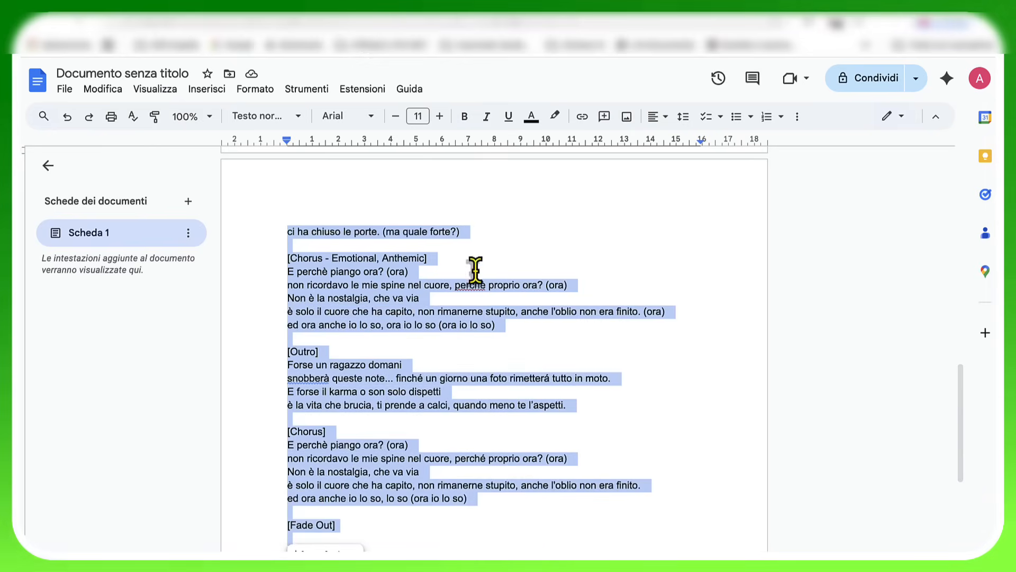
# Step: Shorten the section heading "[Chorus - Emotional, Anthemic]" in the Google Docs lyrics to "[Chorus]"
pyautogui.click(427, 258)
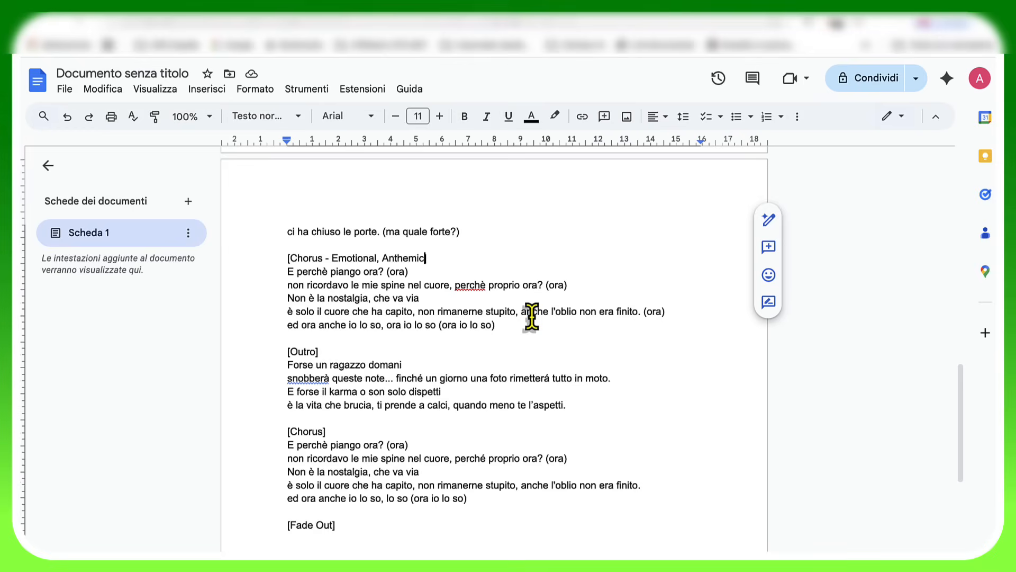
pyautogui.press('BackSpace')
pyautogui.press('BackSpace')
pyautogui.press('BackSpace')
pyautogui.press('BackSpace')
pyautogui.press('BackSpace')
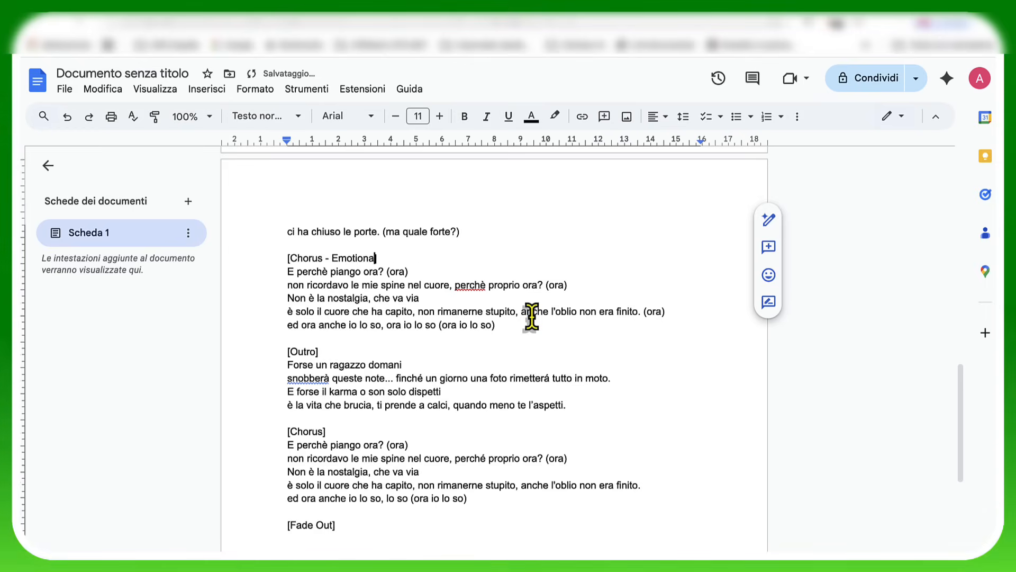
pyautogui.press('BackSpace')
pyautogui.press('BackSpace')
pyautogui.press('BackSpace')
pyautogui.press('BackSpace')
pyautogui.press('BackSpace')
pyautogui.press('BackSpace')
pyautogui.press('BackSpace')
pyautogui.press('BackSpace')
pyautogui.press('BackSpace')
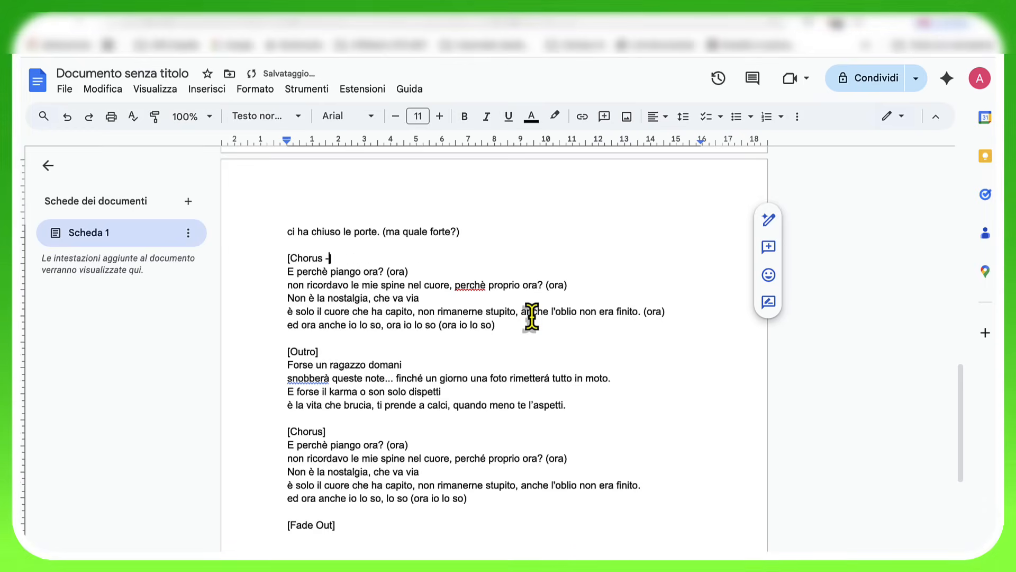
pyautogui.press('BackSpace')
pyautogui.write(']')
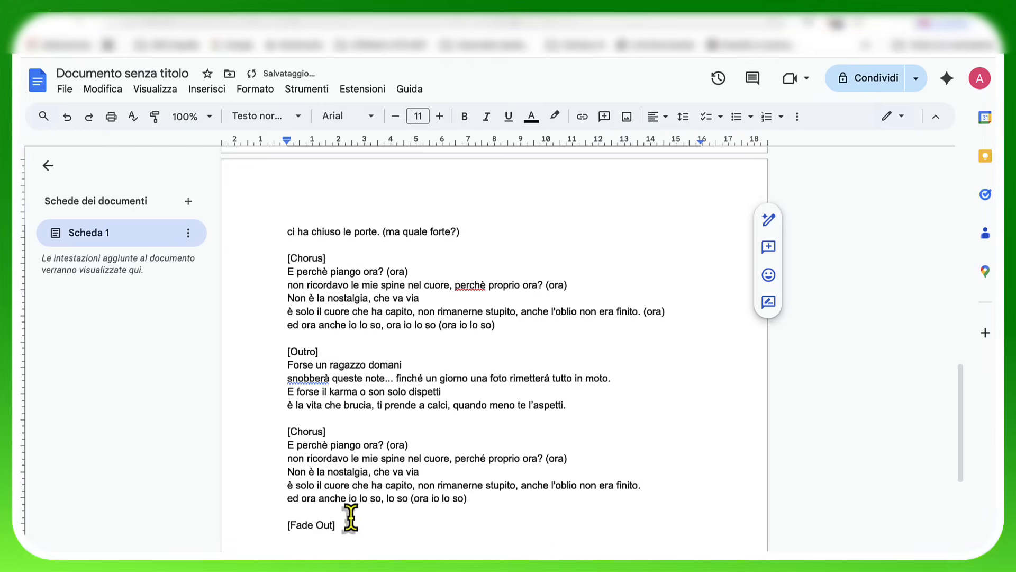
# Step: Copy the full lyrics from [Intro] to [Fade Out] in the document into the Lyrics field of Suno Meta Tags Creator
pyautogui.moveTo(342, 528); pyautogui.dragTo(258, 279)
pyautogui.scroll(10, 259, 279)
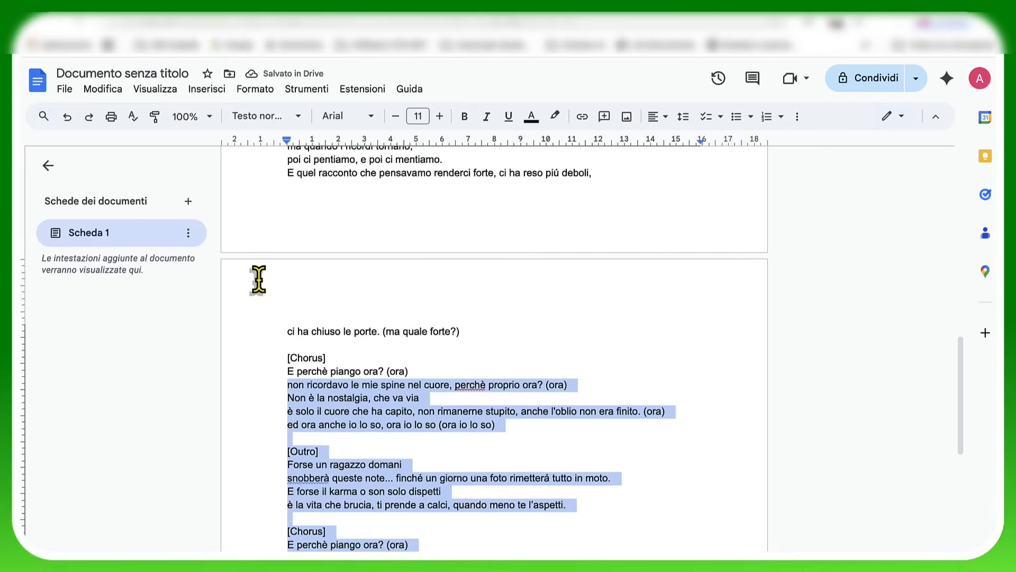
pyautogui.scroll(3, 259, 279)
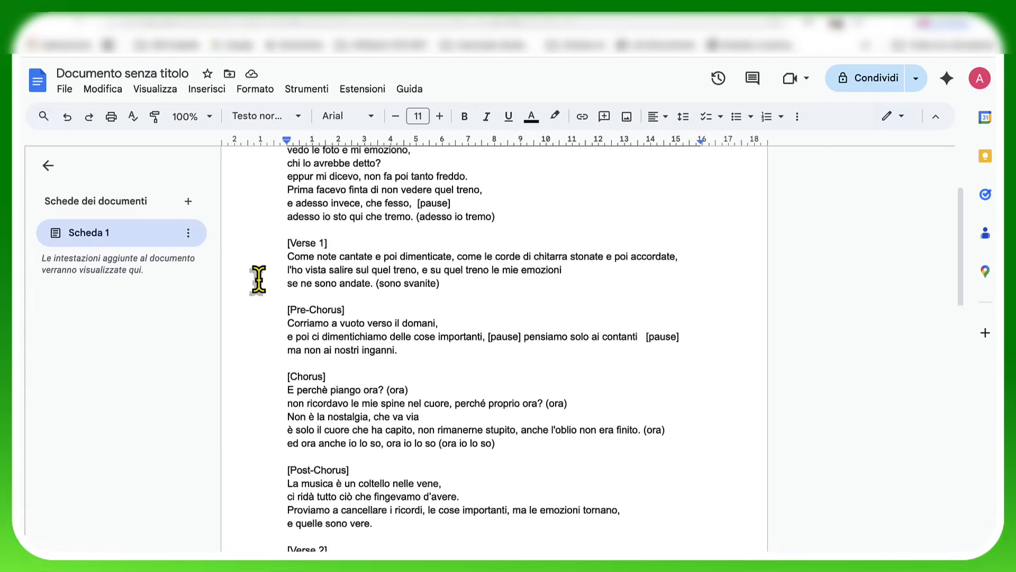
pyautogui.keyDown('shift'); pyautogui.click(265, 347); pyautogui.keyUp('shift')
pyautogui.scroll(3, 265, 345)
pyautogui.keyDown('shift'); pyautogui.click(276, 250); pyautogui.keyUp('shift')
pyautogui.keyDown('shift'); pyautogui.click(272, 279); pyautogui.keyUp('shift')
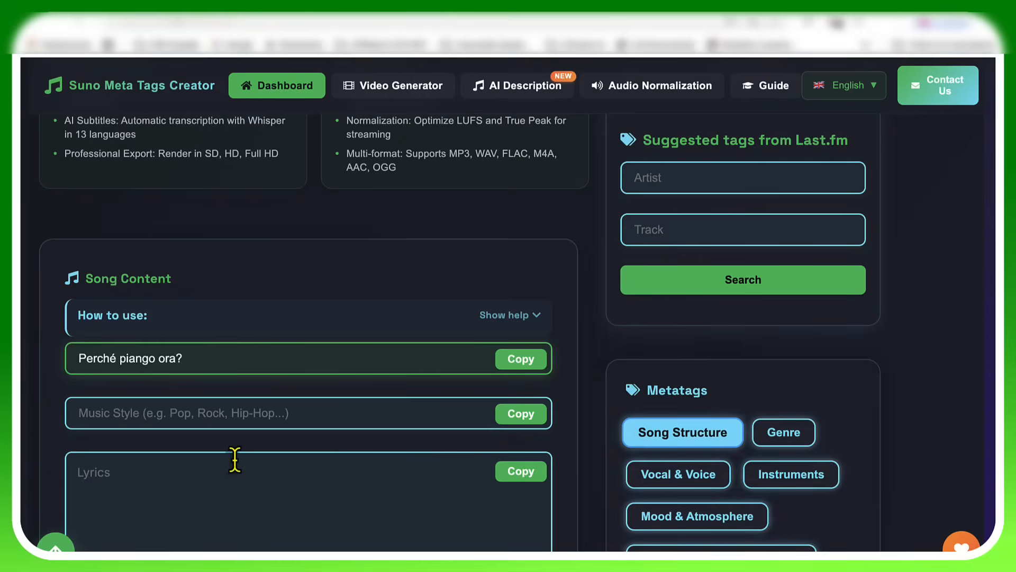
pyautogui.click(202, 502)
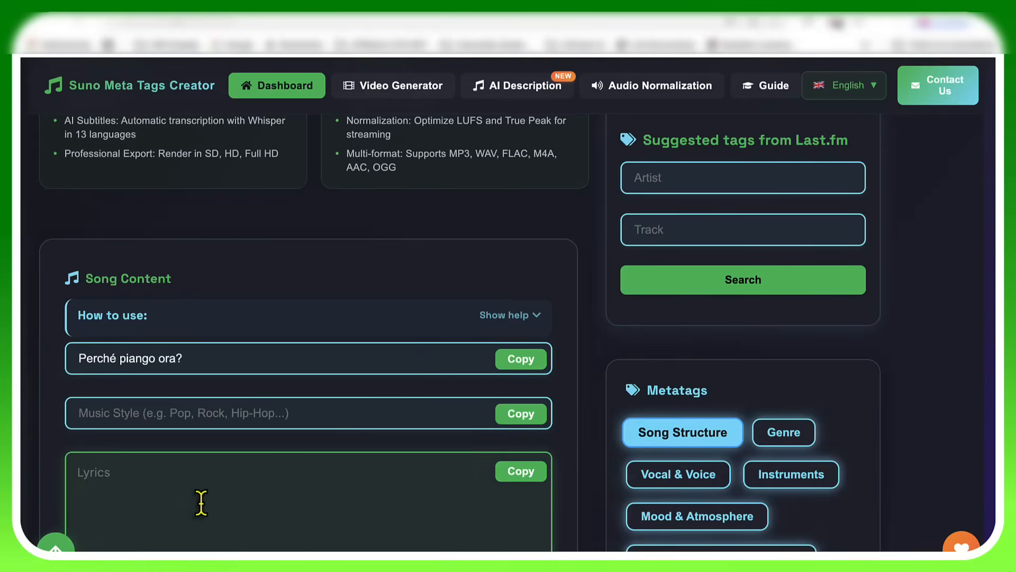
pyautogui.hotkey('ctrl', 'v')
pyautogui.scroll(10, 250, 488)
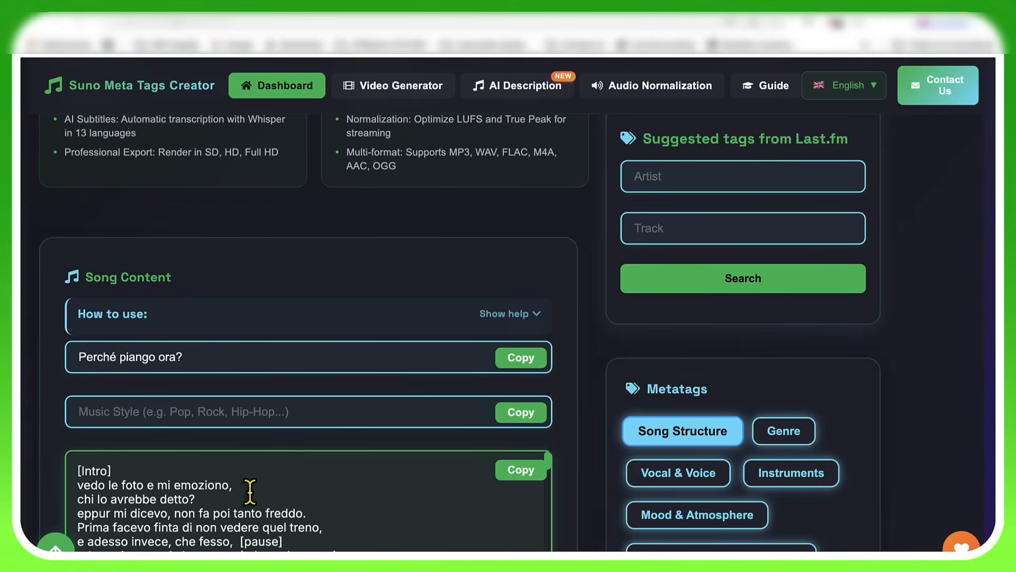
pyautogui.scroll(-3, 309, 332)
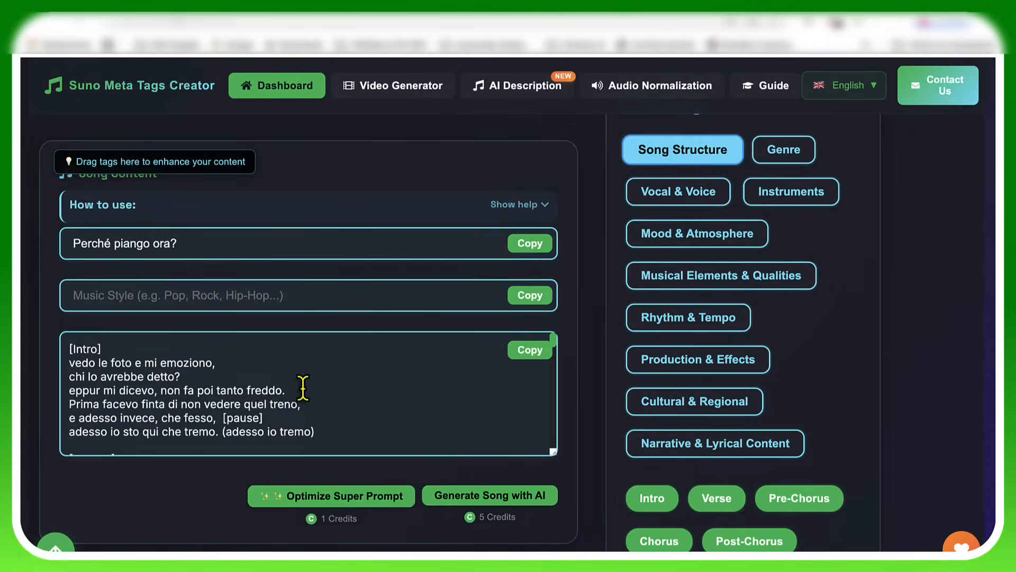
pyautogui.scroll(5, 303, 390)
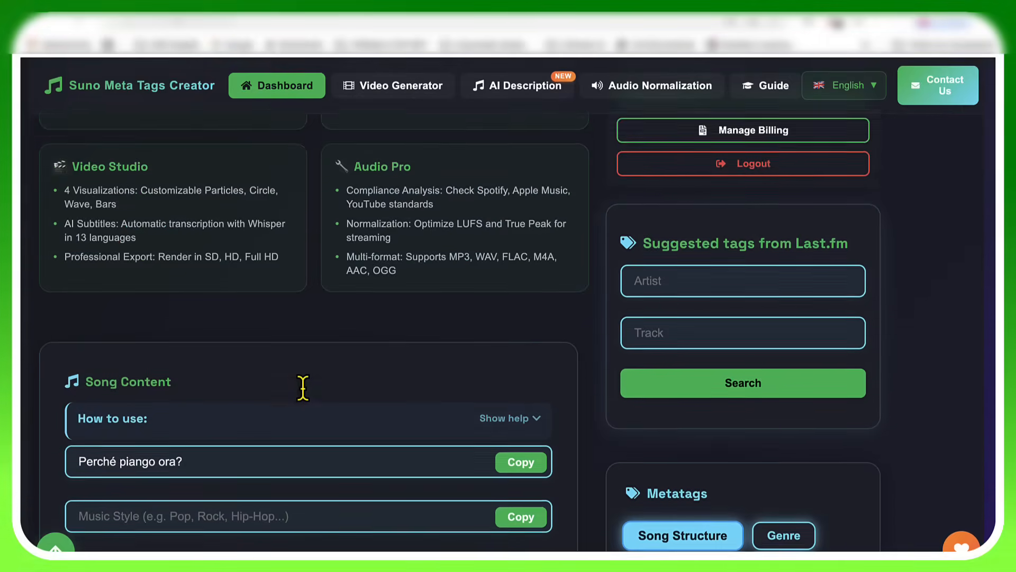
pyautogui.scroll(-3, 304, 390)
pyautogui.scroll(-2, 304, 393)
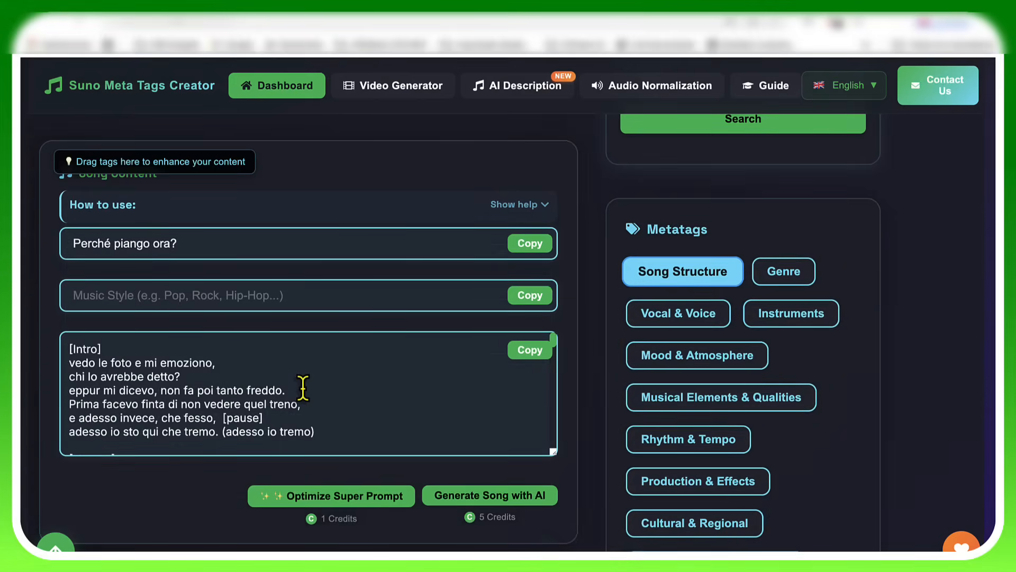
pyautogui.scroll(4, 302, 387)
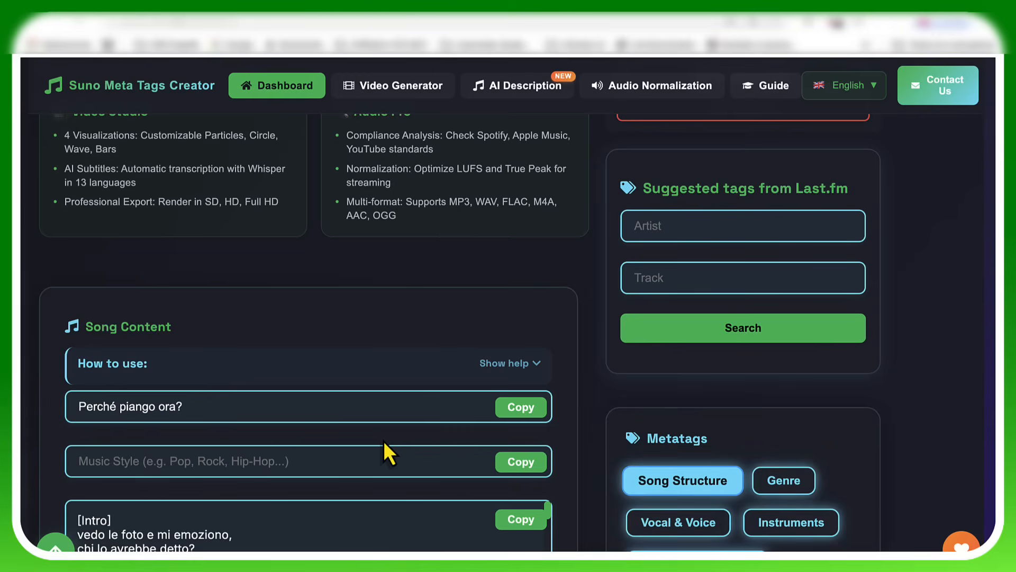
pyautogui.scroll(-1, 766, 431)
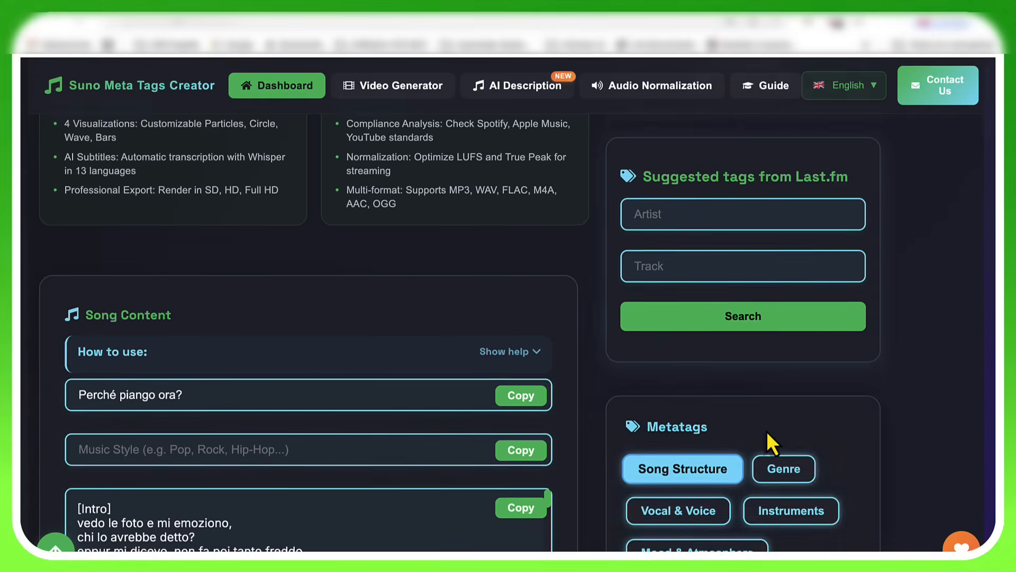
# Step: Show the Genre metatags and look through the available pop, rock, metal, electronic and hip hop tags
pyautogui.scroll(-4, 766, 431)
pyautogui.click(789, 392)
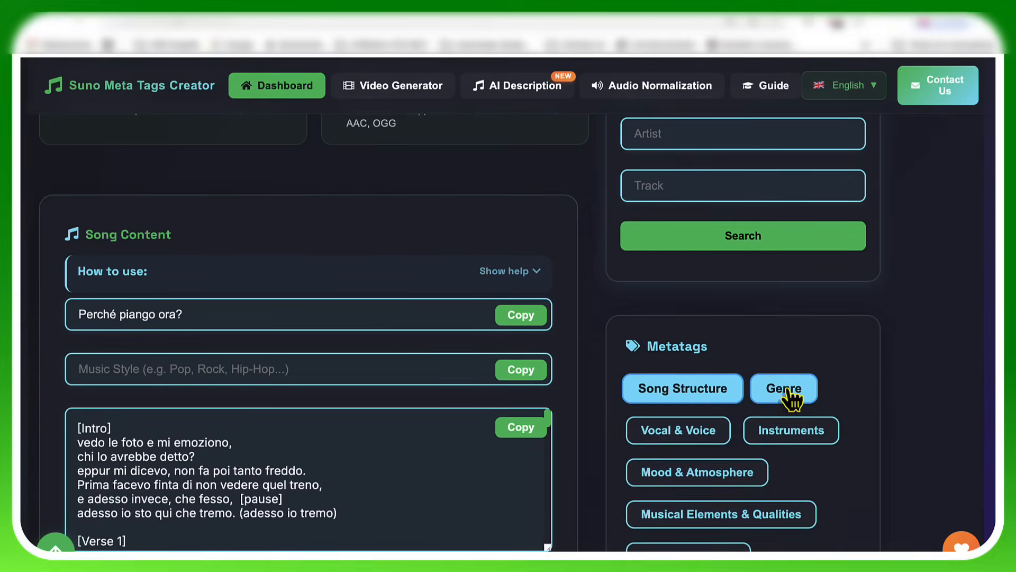
pyautogui.scroll(-15, 787, 389)
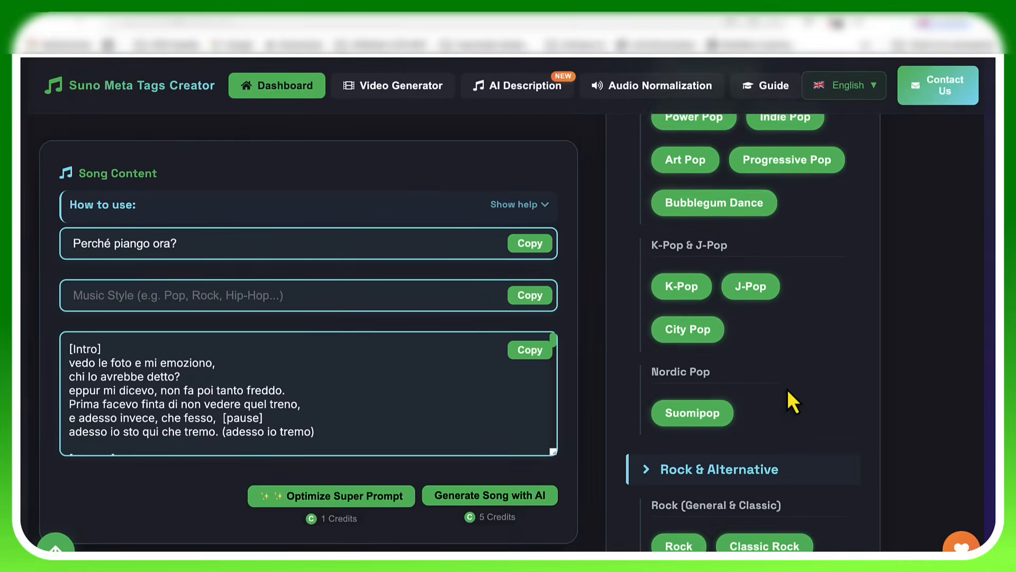
pyautogui.scroll(-15, 787, 390)
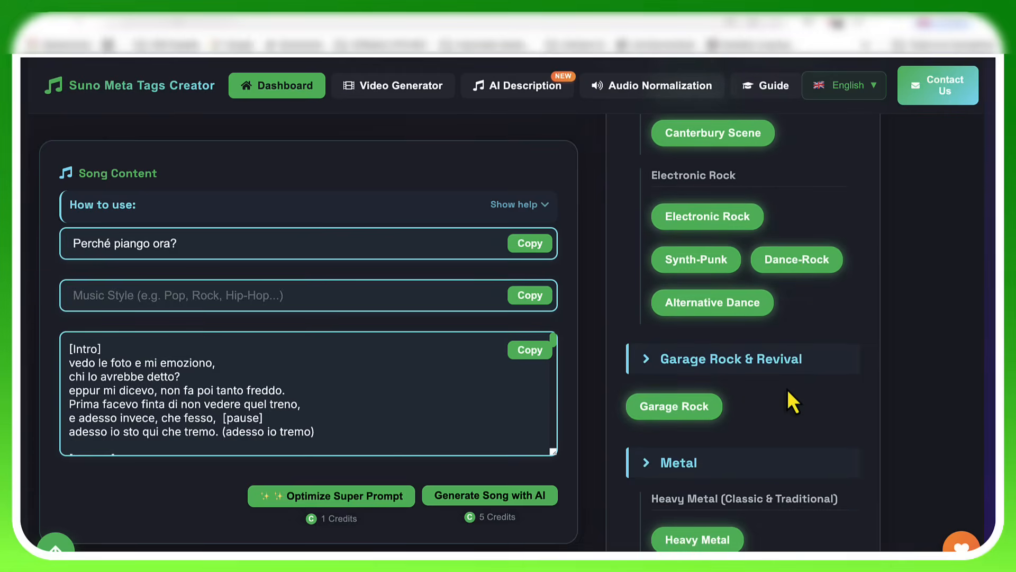
pyautogui.scroll(-15, 789, 400)
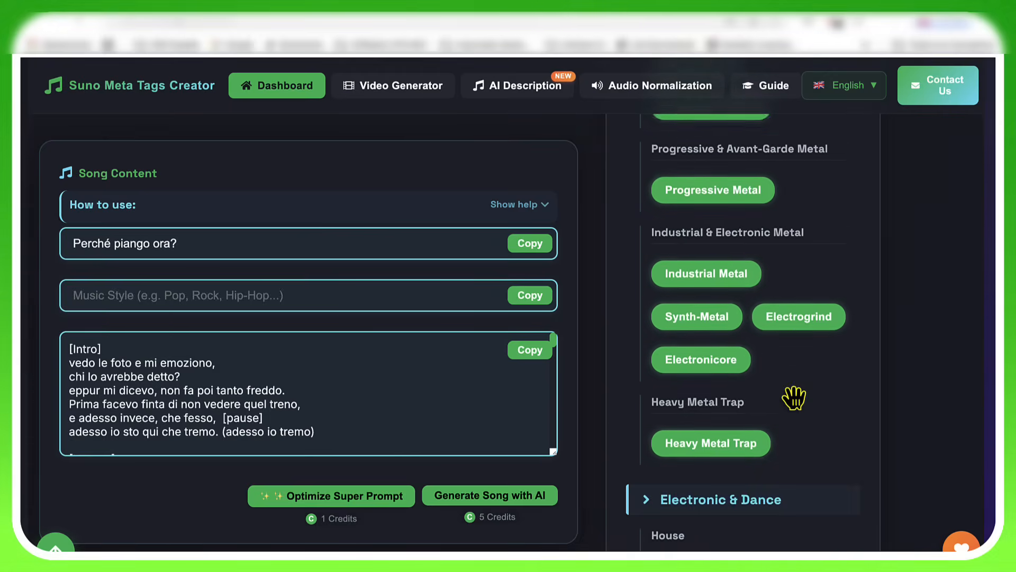
pyautogui.scroll(-15, 795, 398)
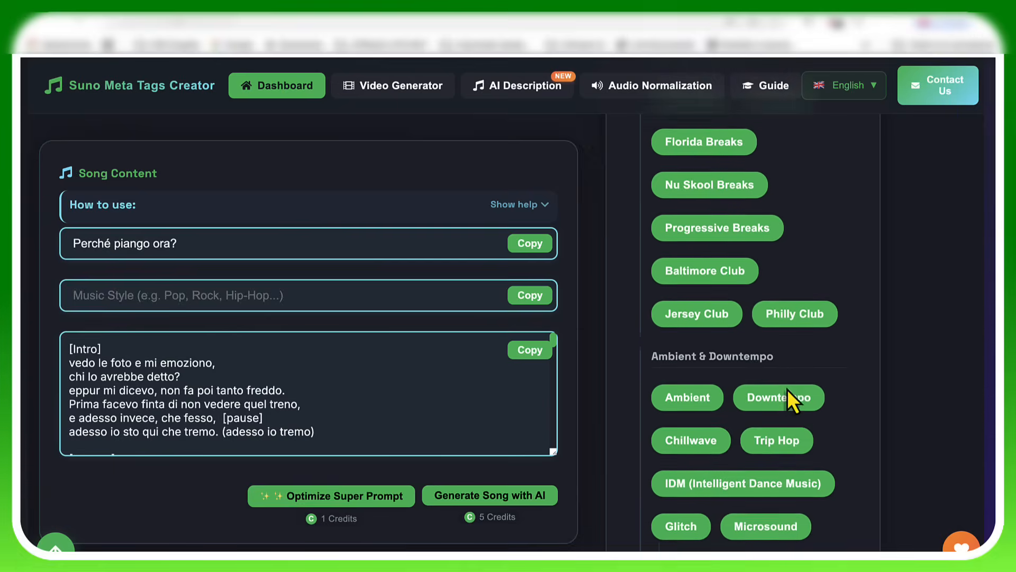
pyautogui.scroll(-10, 794, 397)
pyautogui.scroll(15, 792, 400)
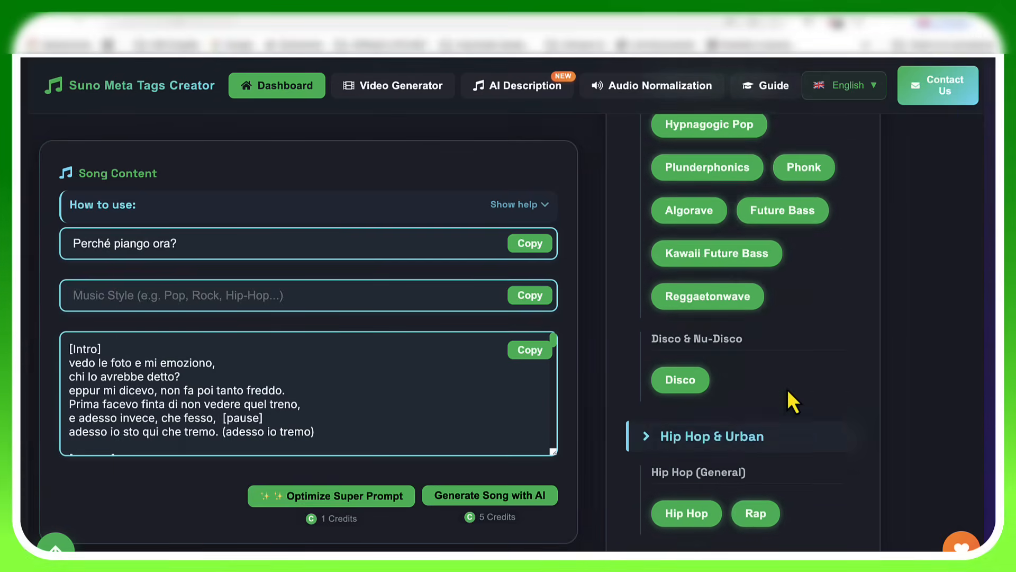
pyautogui.scroll(20, 786, 389)
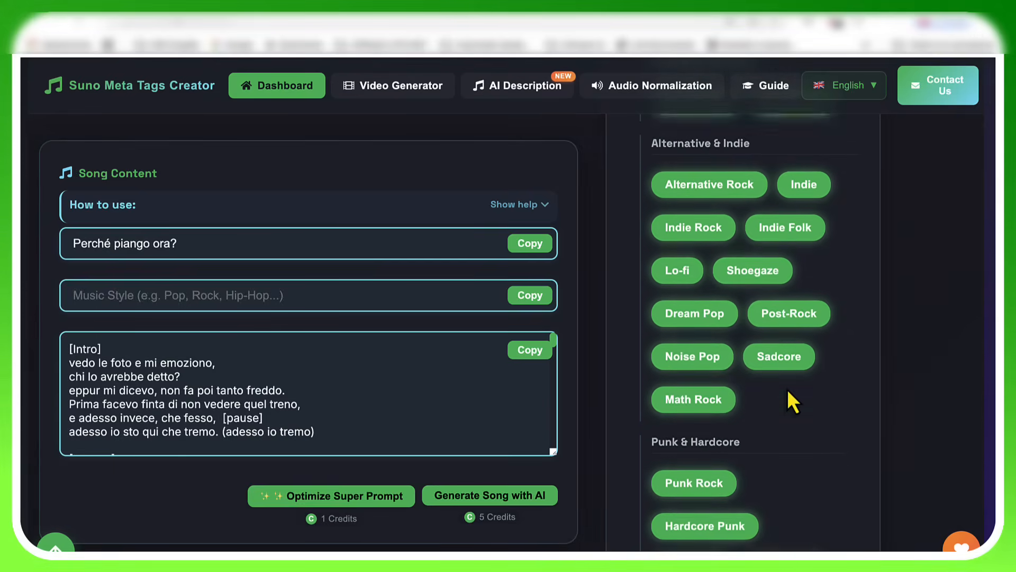
pyautogui.scroll(20, 788, 391)
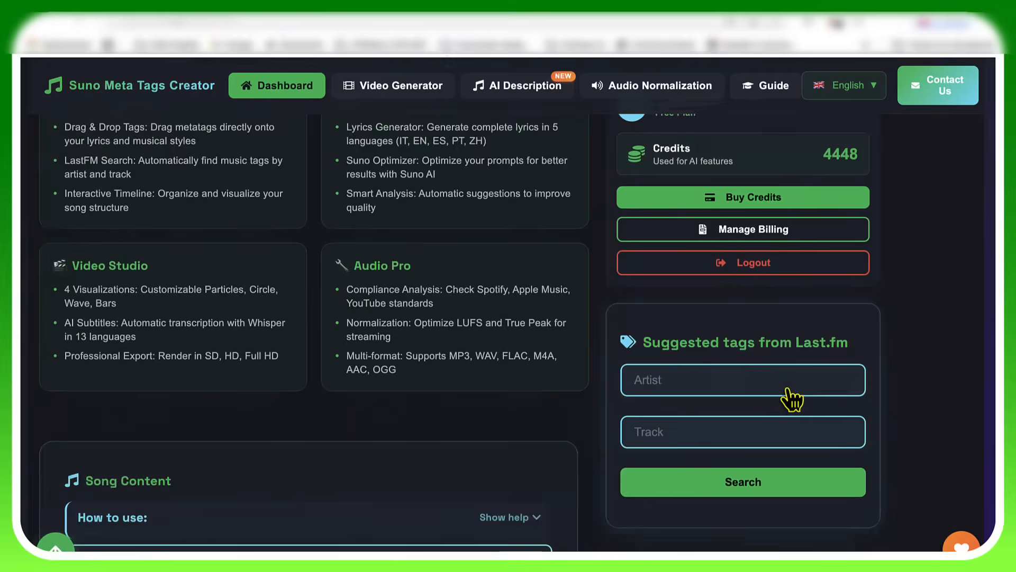
pyautogui.scroll(-8, 793, 400)
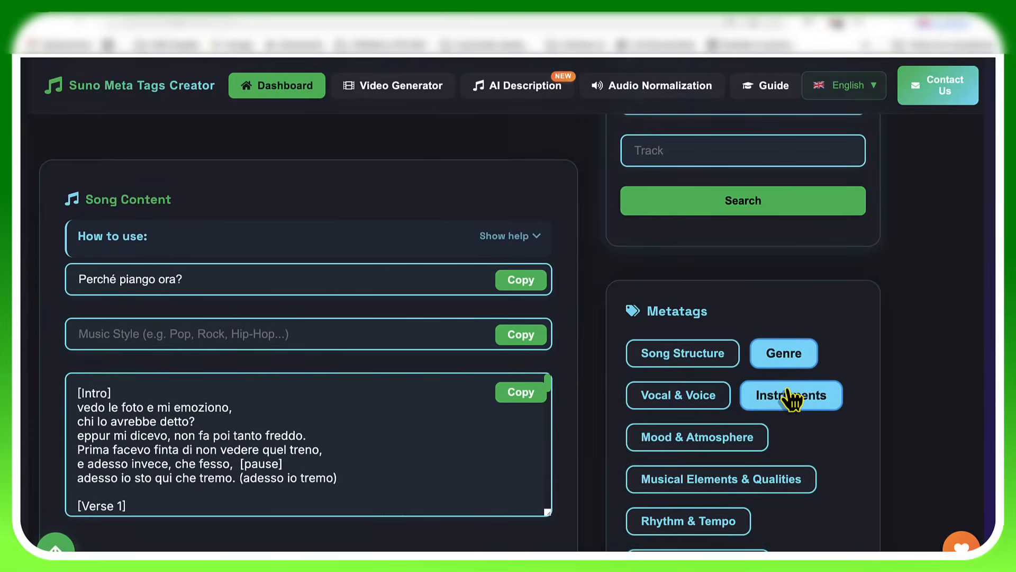
pyautogui.scroll(-2, 791, 400)
pyautogui.scroll(2, 791, 400)
pyautogui.scroll(-5, 791, 398)
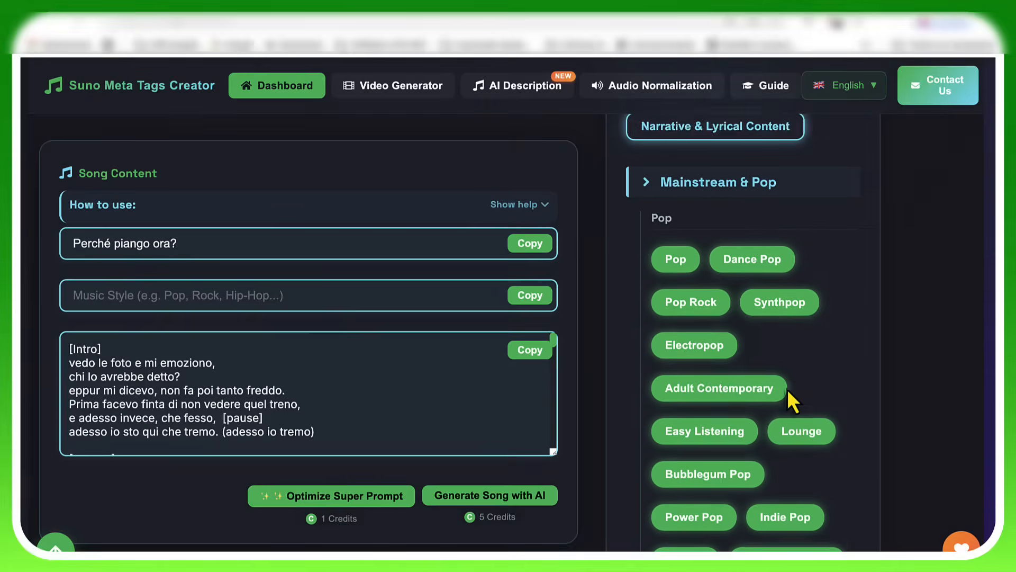
pyautogui.scroll(8, 793, 398)
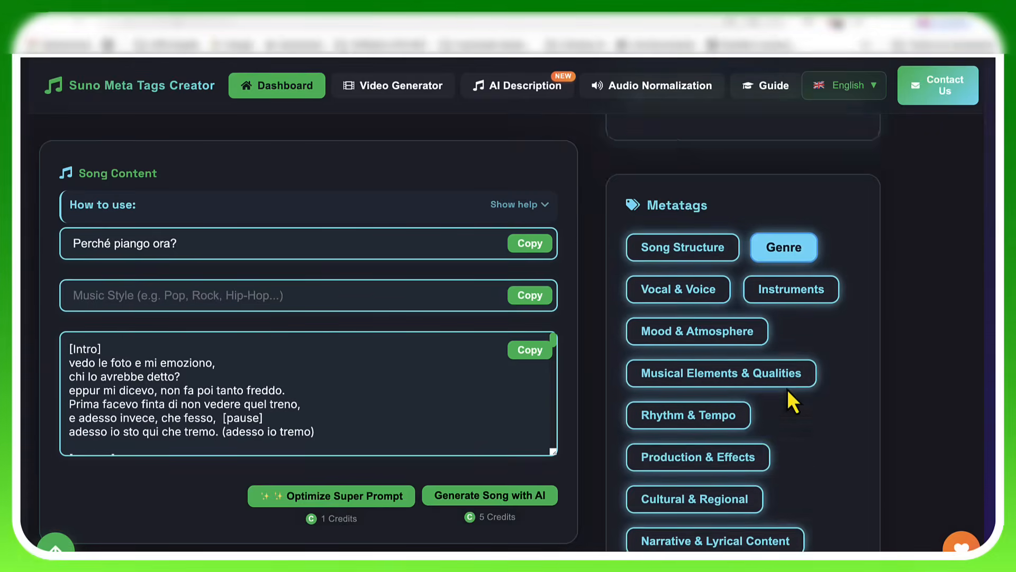
# Step: Search the Last.fm suggested tags for the artist Sangiovanni, leaving the track empty
pyautogui.scroll(4, 790, 398)
pyautogui.scroll(-3, 790, 401)
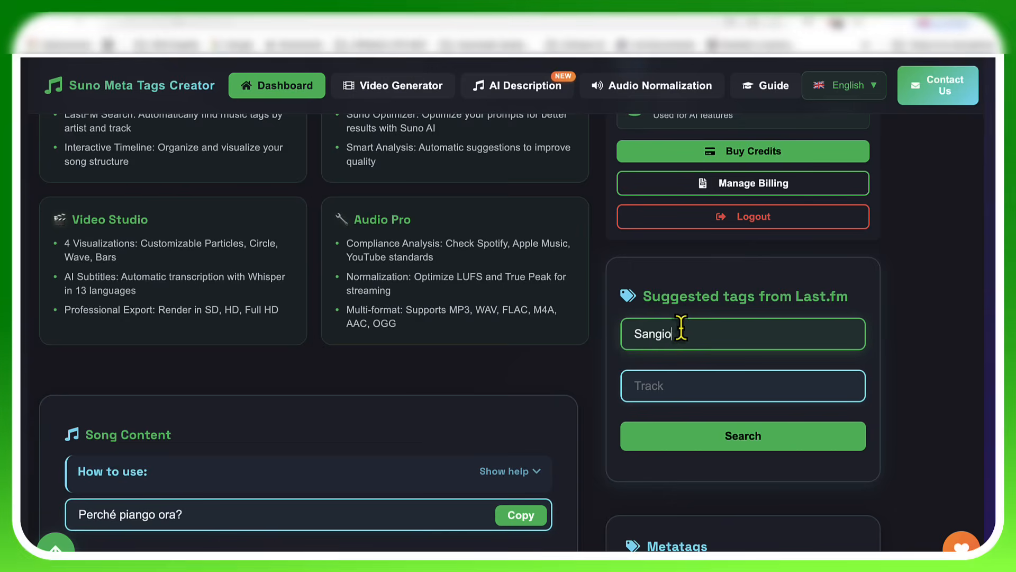
pyautogui.write('i')
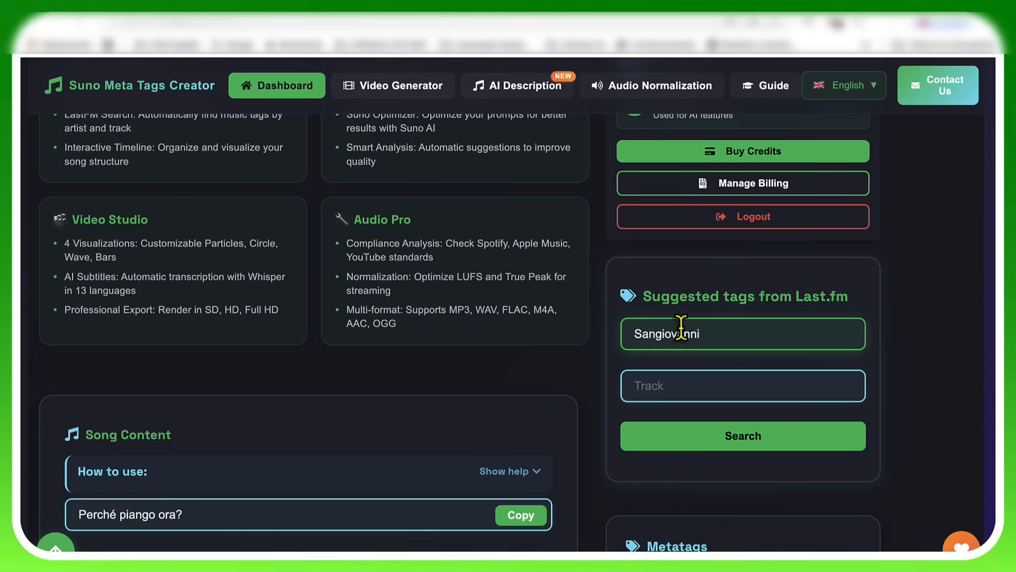
pyautogui.click(736, 449)
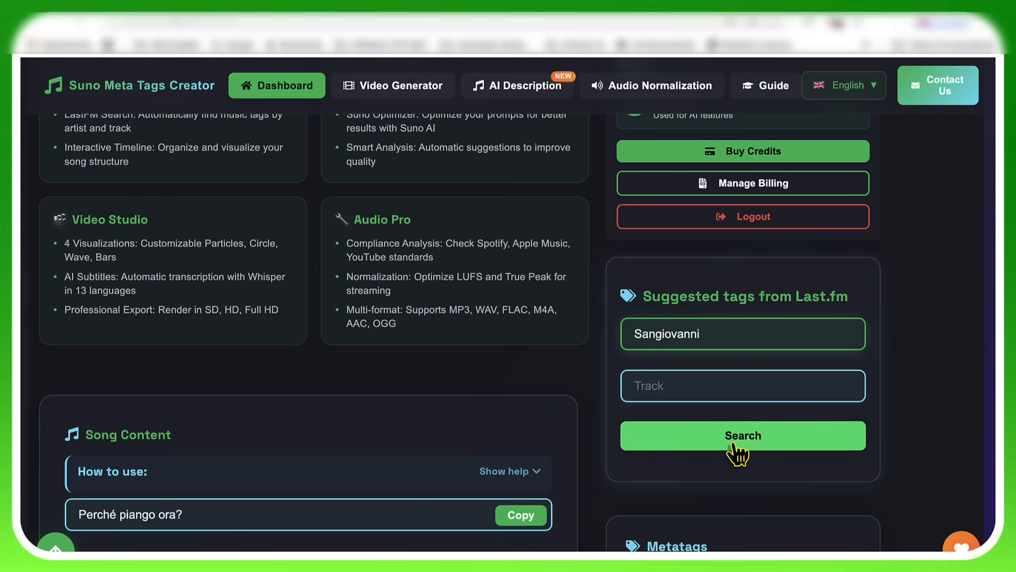
# Step: Enter "Trap" as the Music Style and add the Last.fm suggested tags pop and indie
pyautogui.scroll(-3, 719, 392)
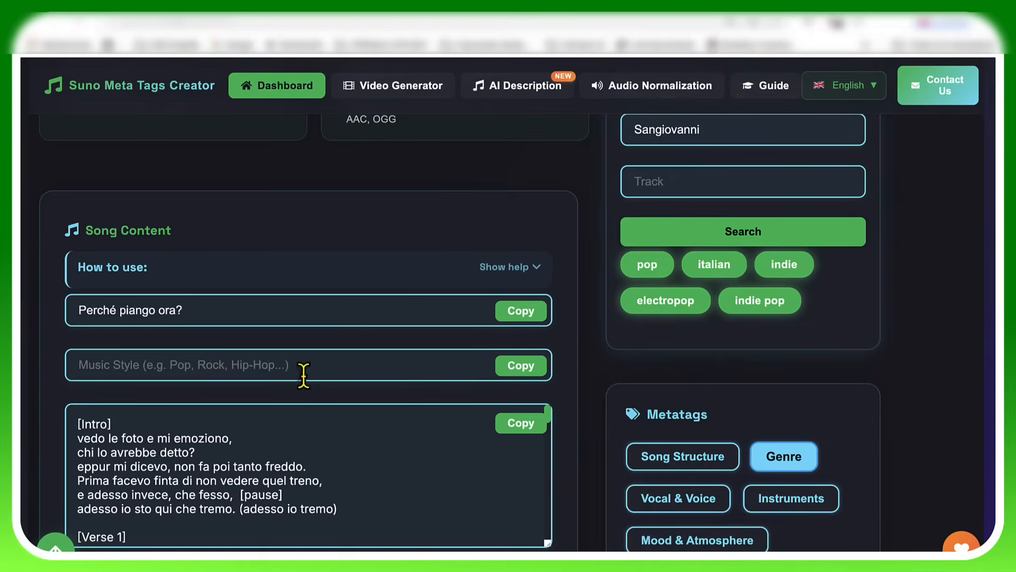
pyautogui.click(282, 365)
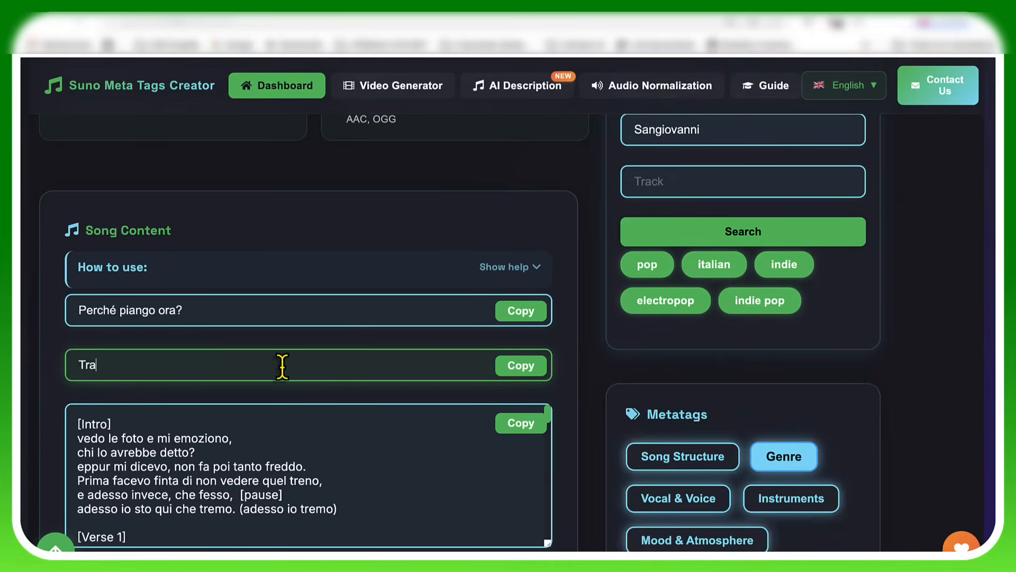
pyautogui.write('Trap,')
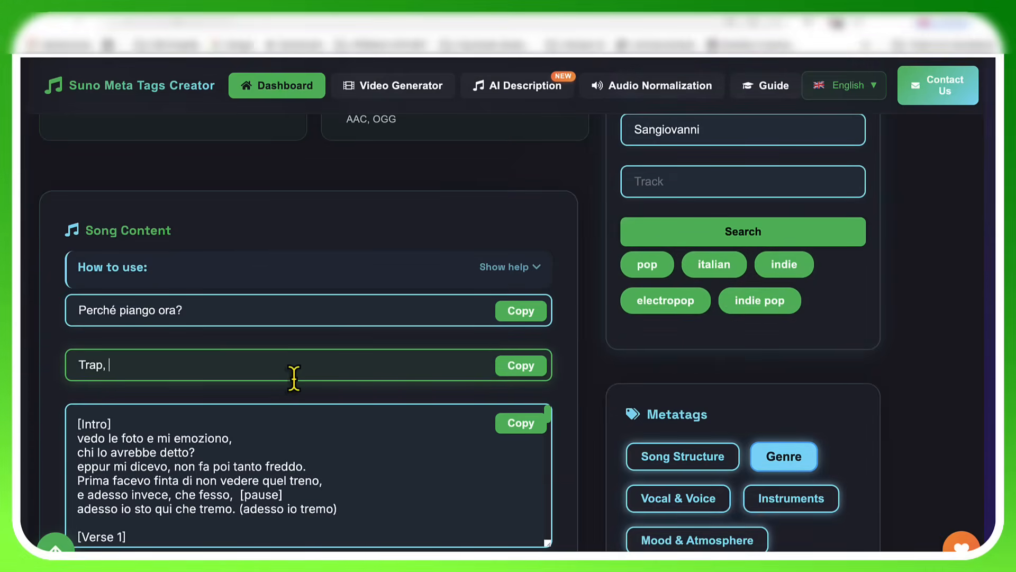
pyautogui.moveTo(649, 266); pyautogui.dragTo(177, 368)
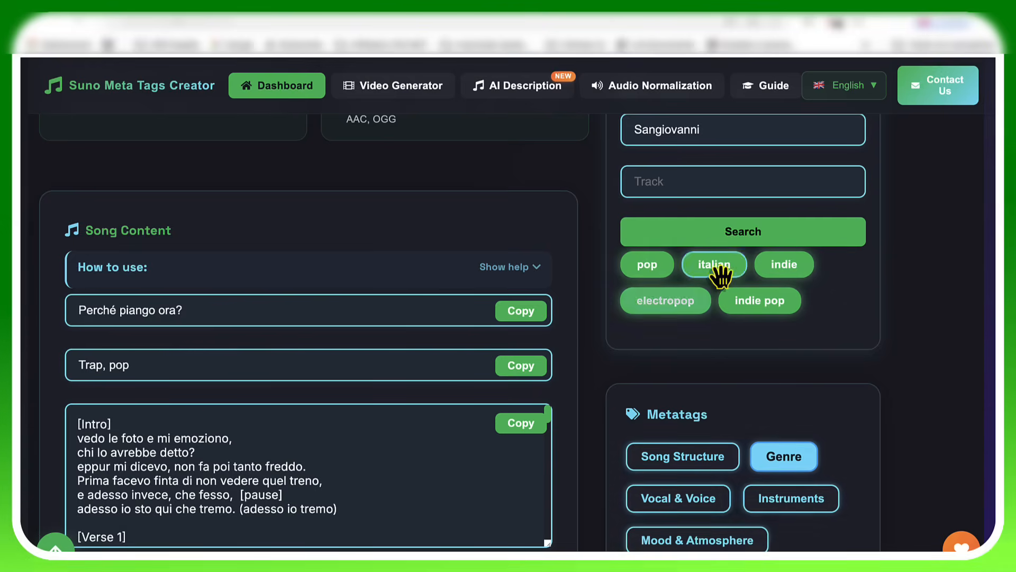
pyautogui.moveTo(720, 271); pyautogui.dragTo(227, 316)
pyautogui.moveTo(774, 277); pyautogui.dragTo(581, 310)
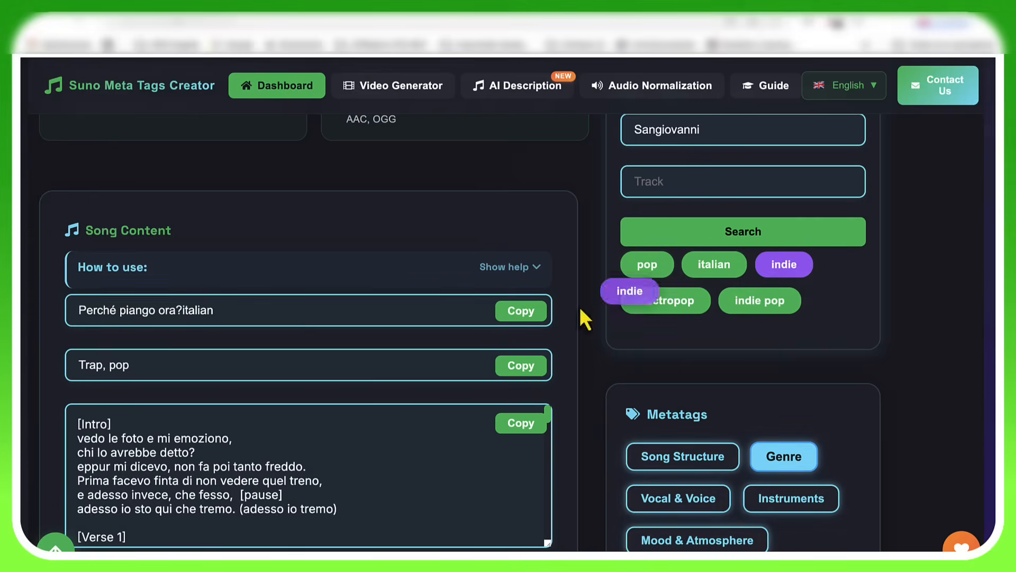
pyautogui.moveTo(271, 317); pyautogui.dragTo(246, 361)
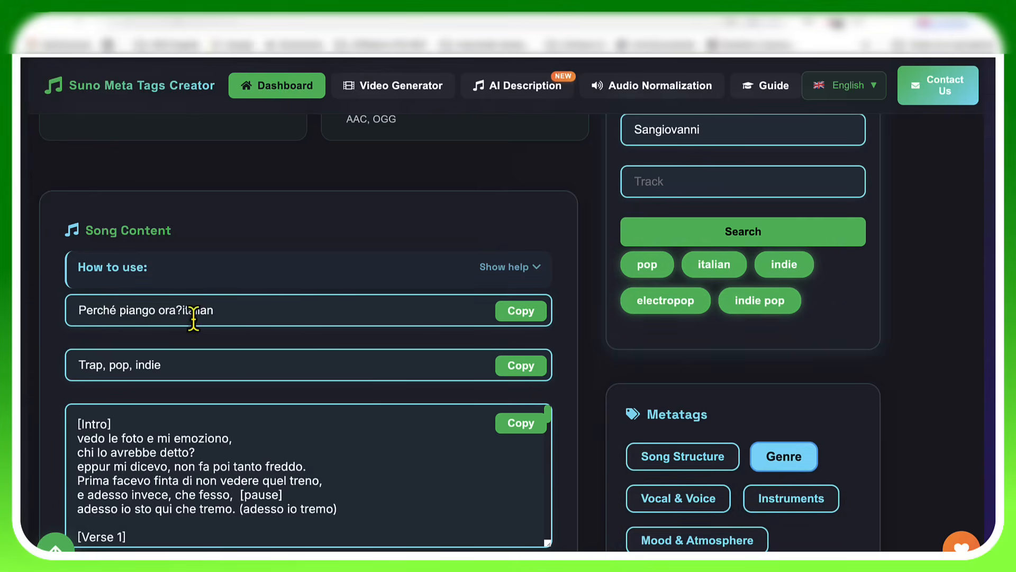
# Step: Remove the misplaced word "italian" from the song title and extend the Music Style with "italian" and the suggested tag indie pop
pyautogui.moveTo(180, 312); pyautogui.dragTo(270, 316)
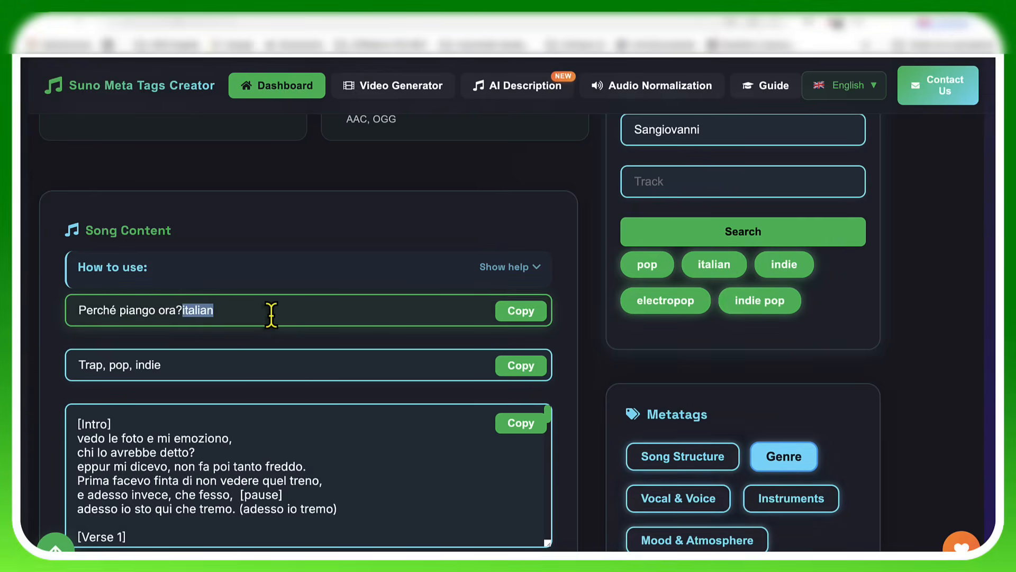
pyautogui.press('BackSpace')
pyautogui.click(190, 370)
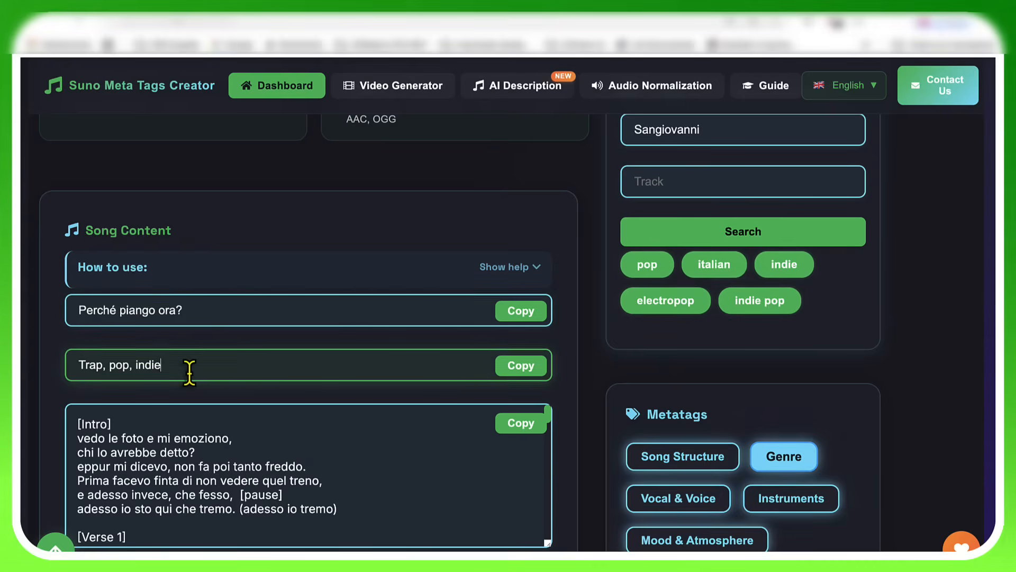
pyautogui.write(', italian')
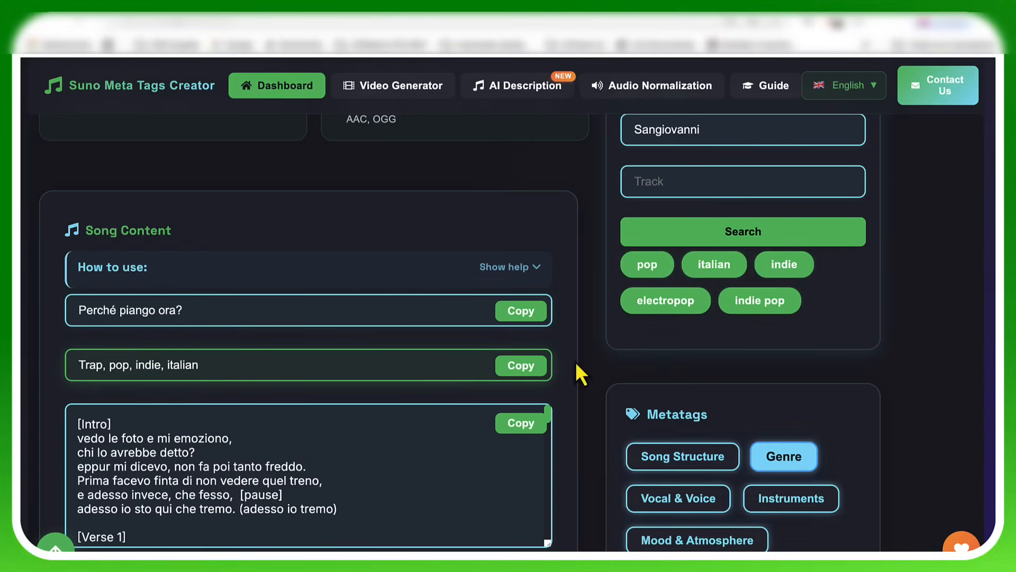
pyautogui.moveTo(774, 309); pyautogui.dragTo(327, 341)
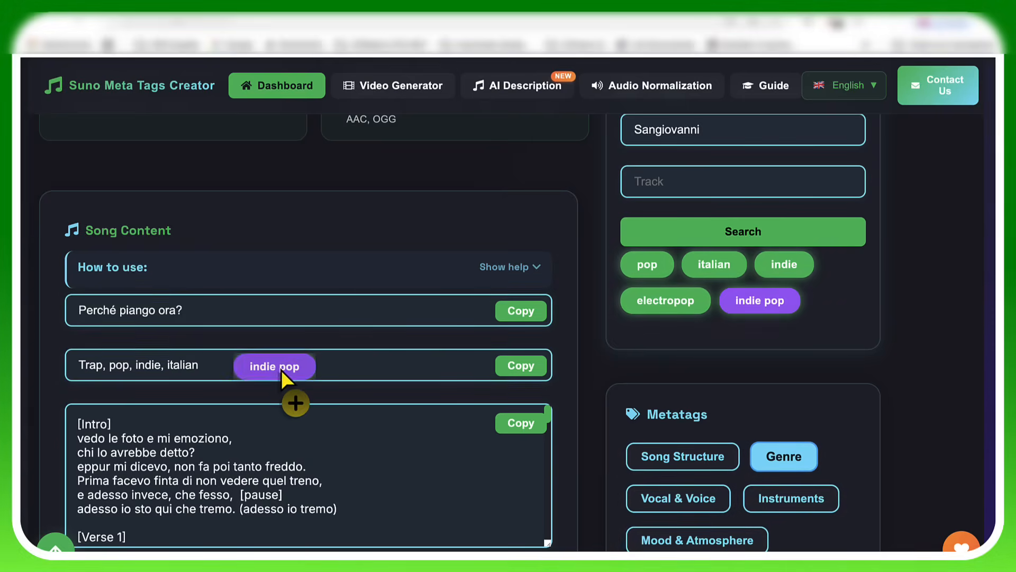
pyautogui.moveTo(281, 370); pyautogui.dragTo(281, 369)
# Step: Show the Vocal & Voice metatags and add Male Vocal to the Music Style
pyautogui.scroll(-3, 767, 390)
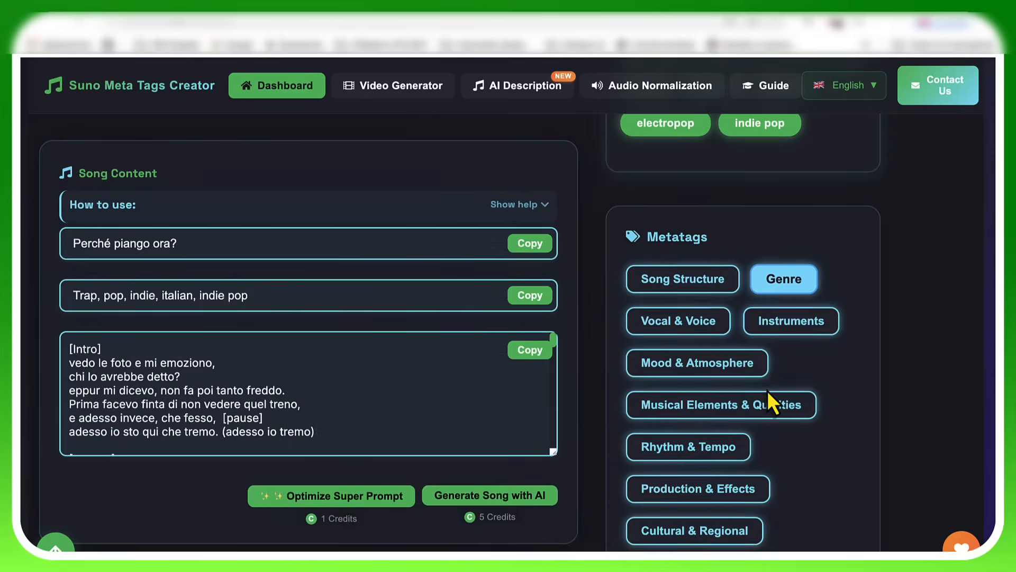
pyautogui.click(681, 322)
pyautogui.scroll(-3, 682, 328)
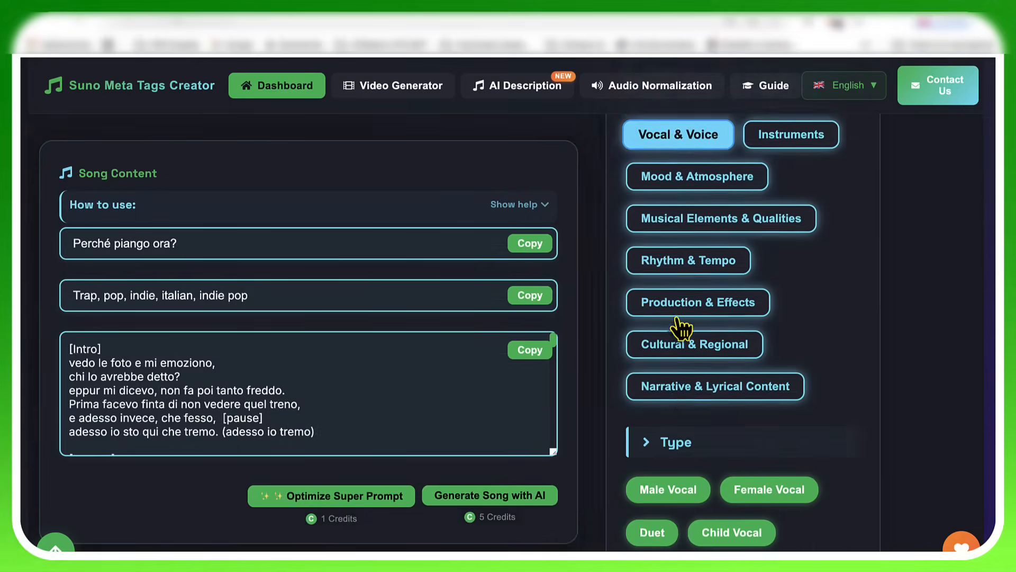
pyautogui.scroll(-3, 681, 325)
pyautogui.moveTo(684, 358); pyautogui.dragTo(336, 320)
pyautogui.moveTo(666, 352); pyautogui.dragTo(299, 300)
# Step: Look through the vocal style and effect tags and add Autotuned Vocals to the Music Style
pyautogui.scroll(-8, 764, 399)
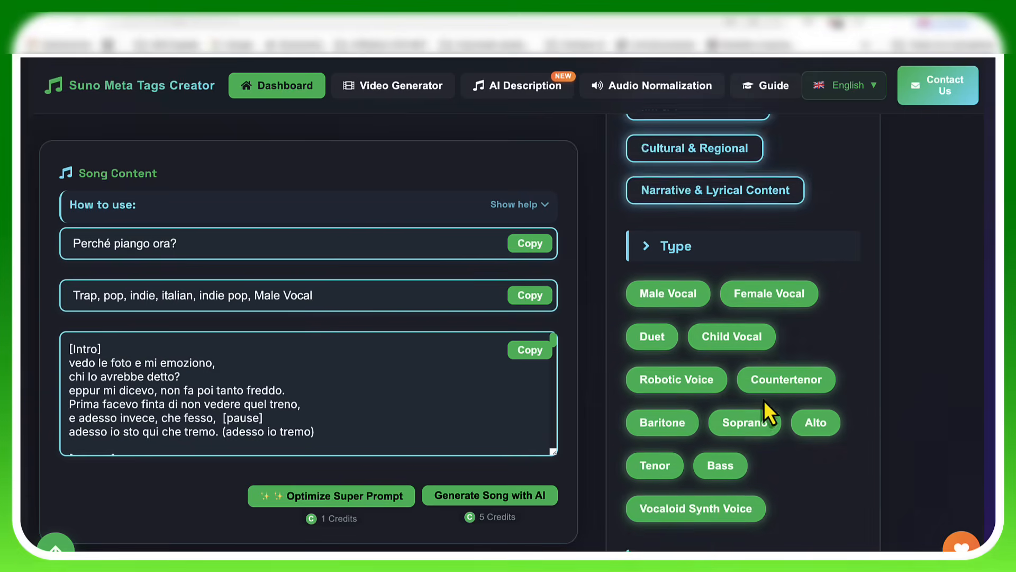
pyautogui.scroll(-1, 764, 401)
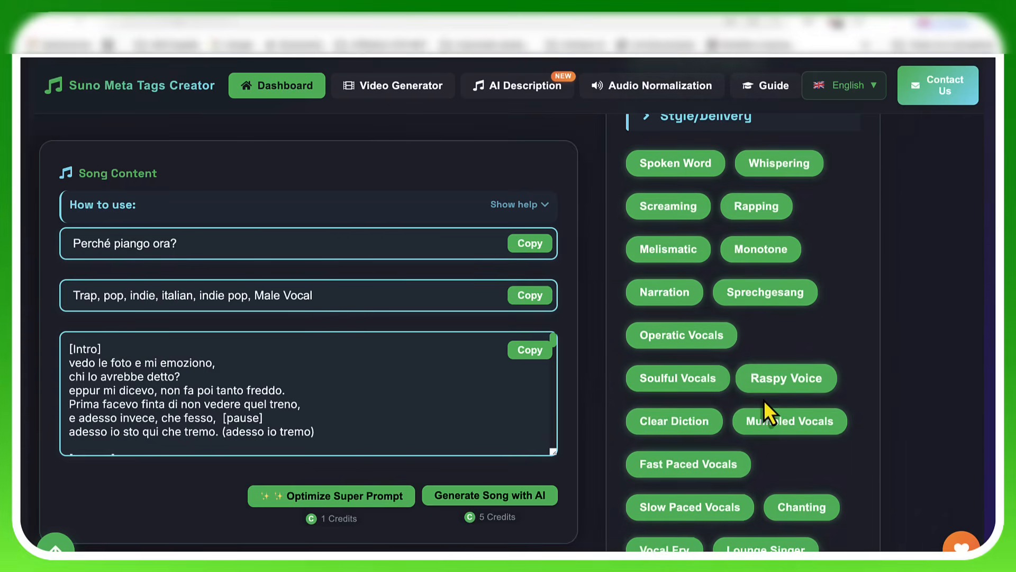
pyautogui.scroll(-2, 764, 400)
pyautogui.scroll(-7, 764, 399)
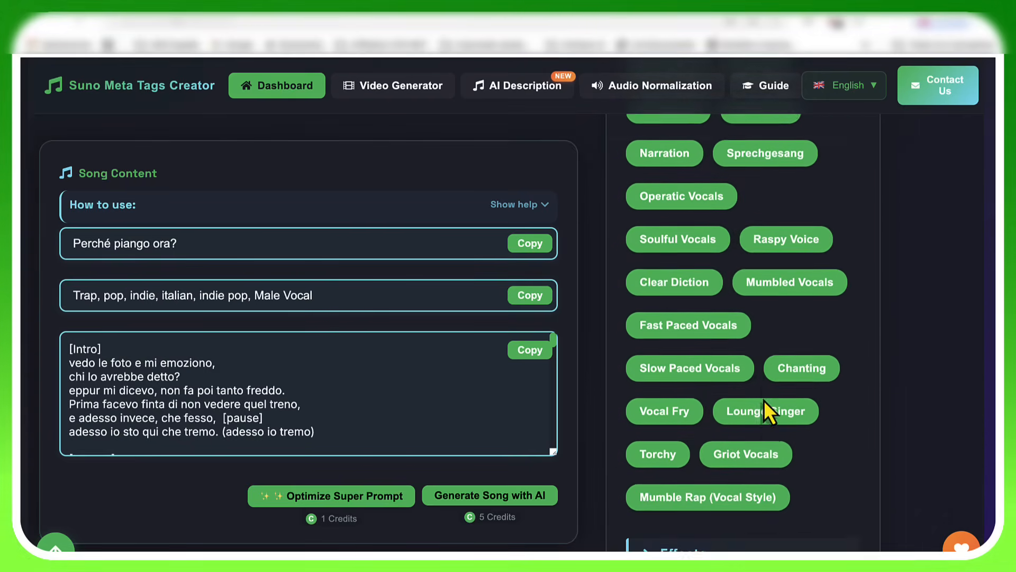
pyautogui.scroll(-2, 766, 403)
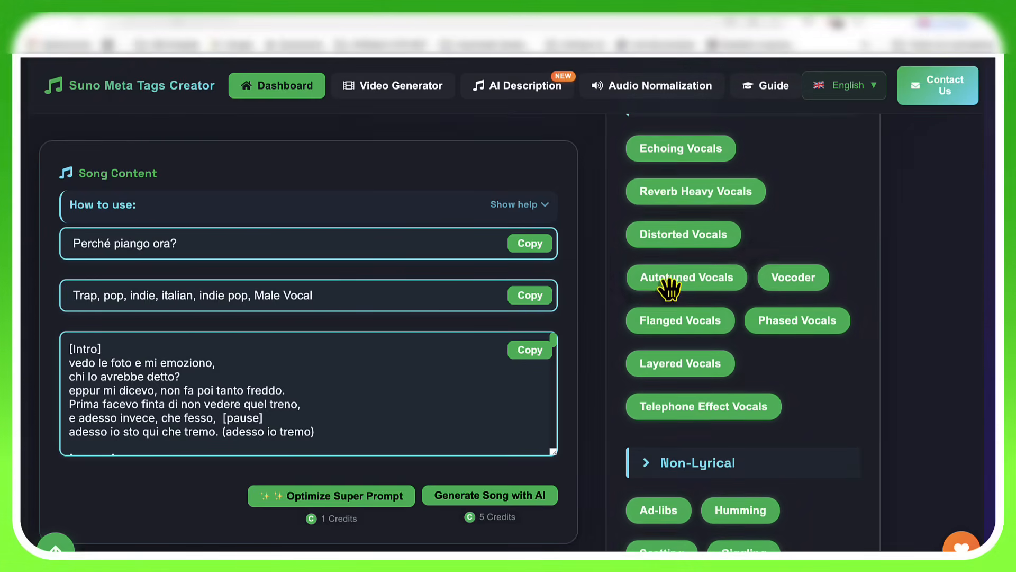
pyautogui.moveTo(382, 290); pyautogui.dragTo(374, 295)
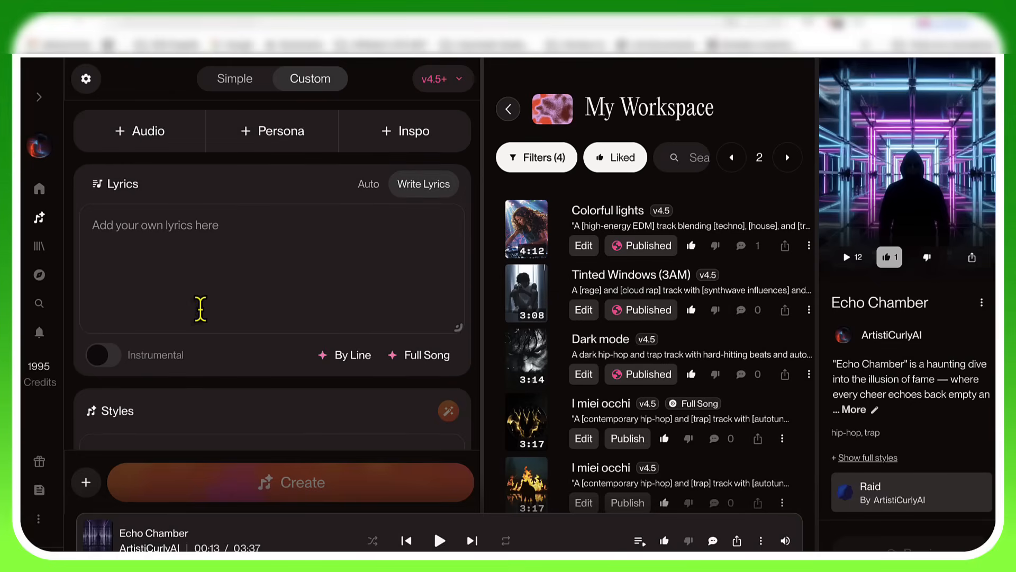
# Step: Open the Suno Super Prompt Optimizer and check the song's current title, music style and lyrics down to [Fade Out]
pyautogui.scroll(-5, 201, 312)
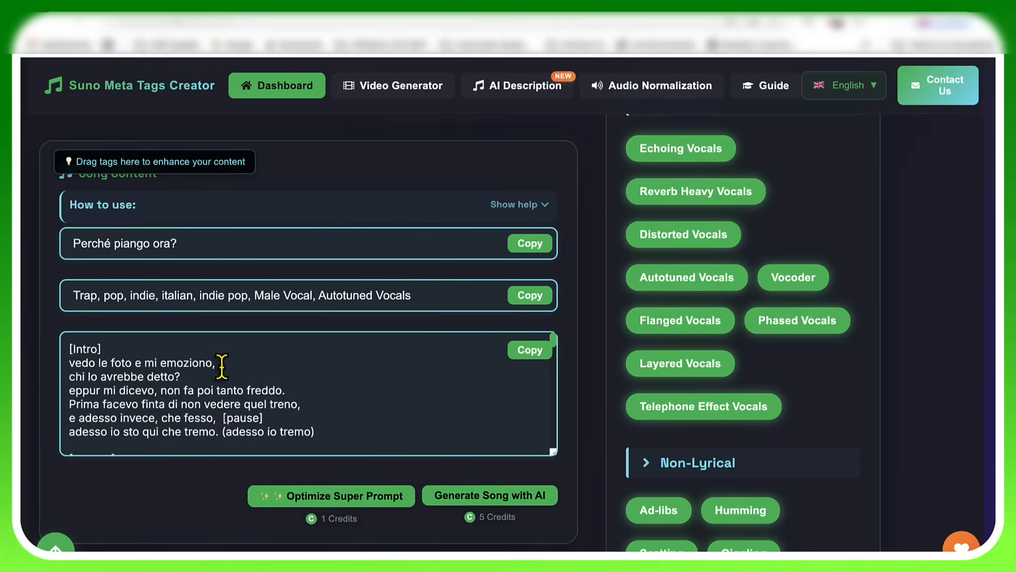
pyautogui.scroll(-1, 222, 366)
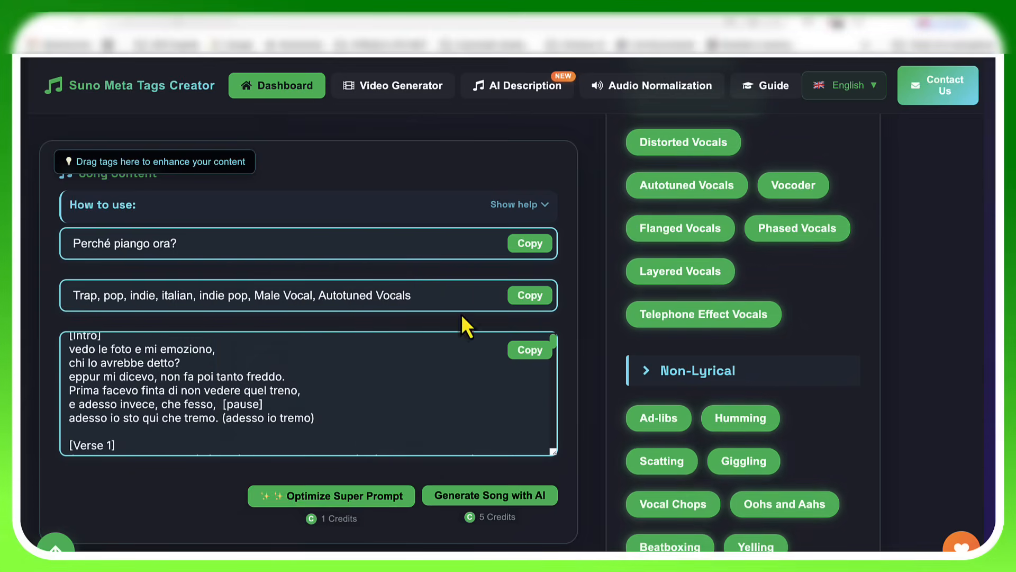
pyautogui.scroll(1, 401, 381)
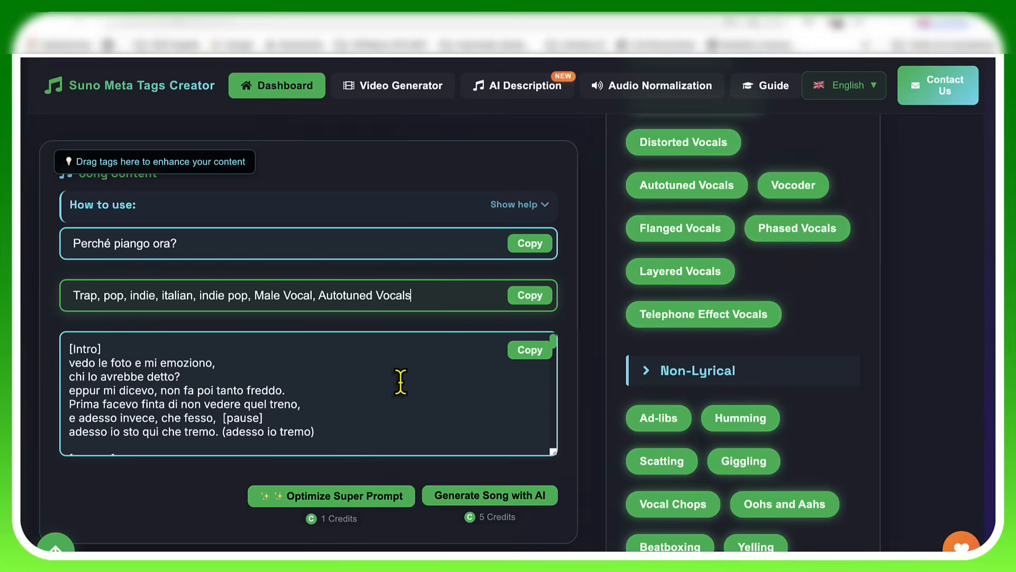
pyautogui.click(365, 496)
pyautogui.scroll(-10, 364, 499)
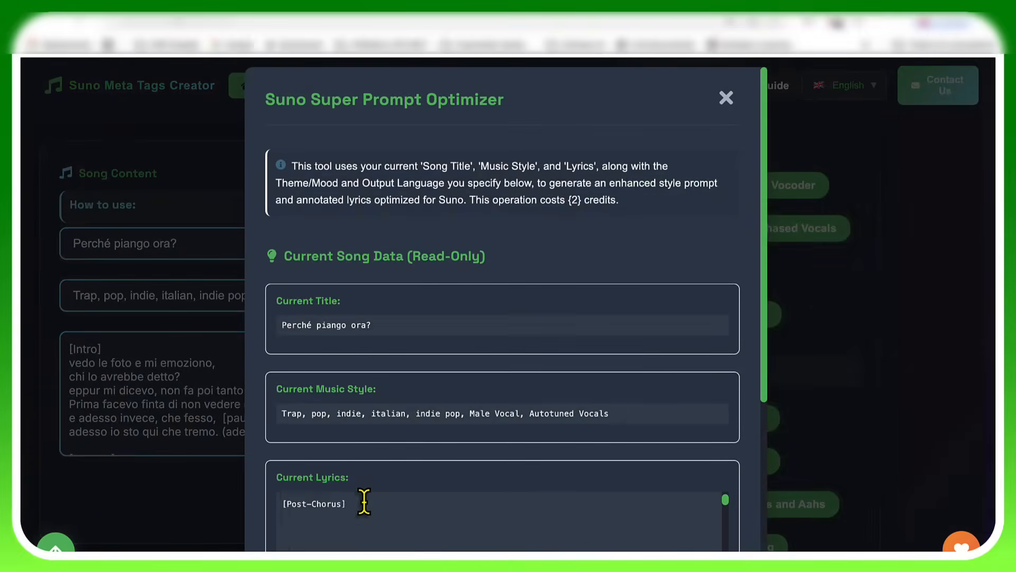
pyautogui.scroll(-4, 432, 348)
pyautogui.scroll(-1, 432, 348)
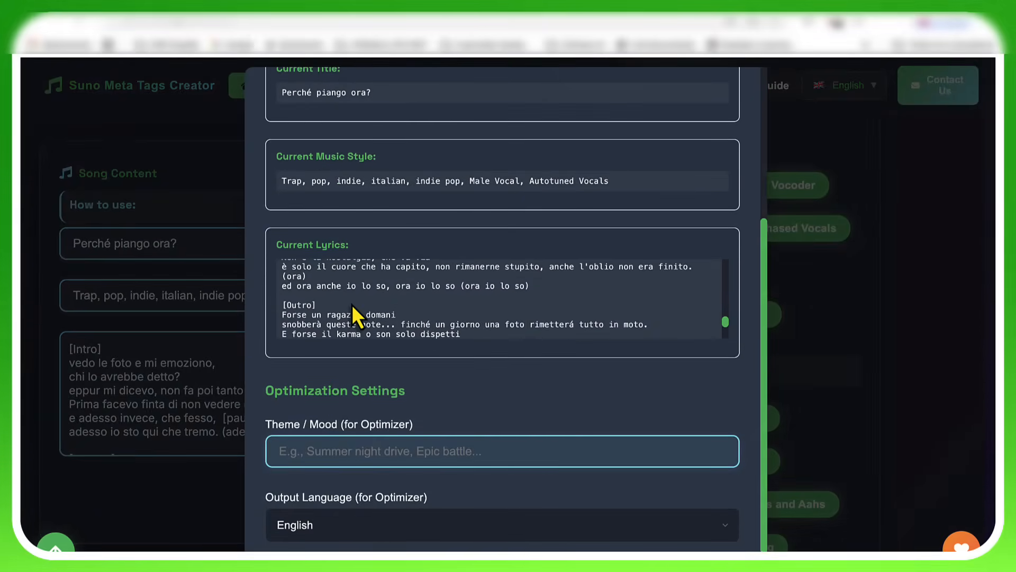
pyautogui.scroll(-3, 352, 304)
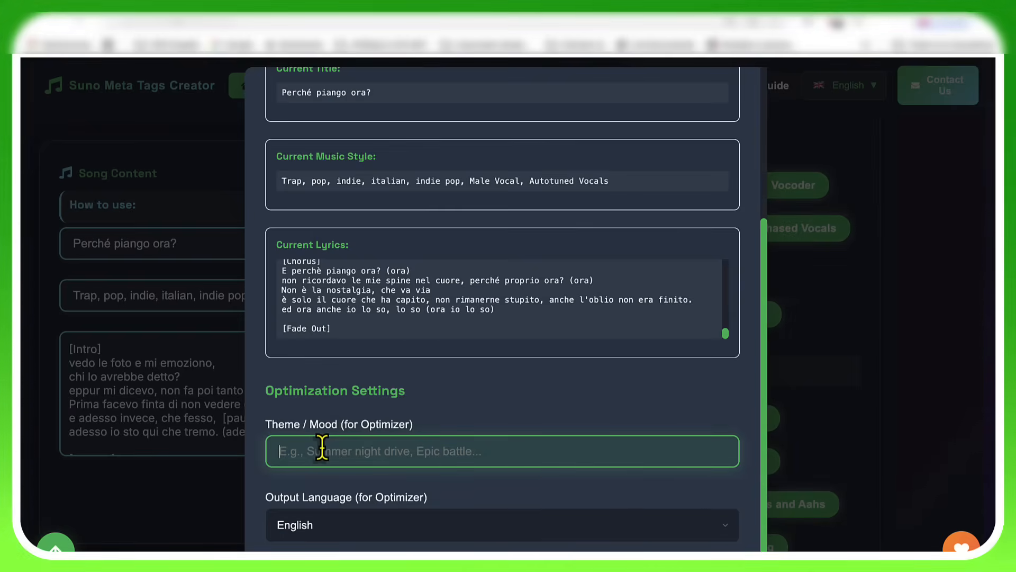
# Step: Set the optimizer's theme to "canzone d'amore in italiano" and its output language to Italian
pyautogui.click(322, 451)
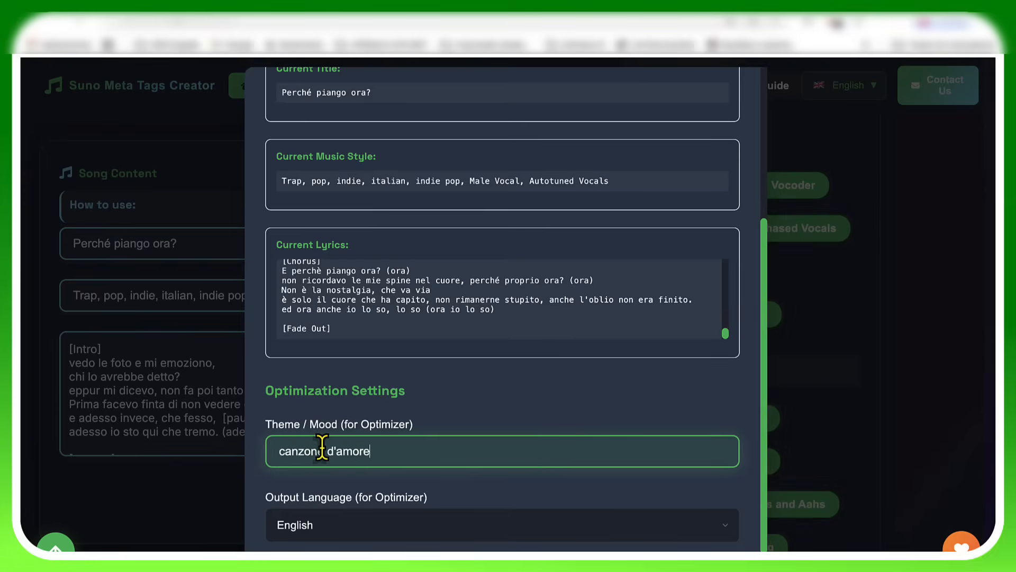
pyautogui.write('in ita')
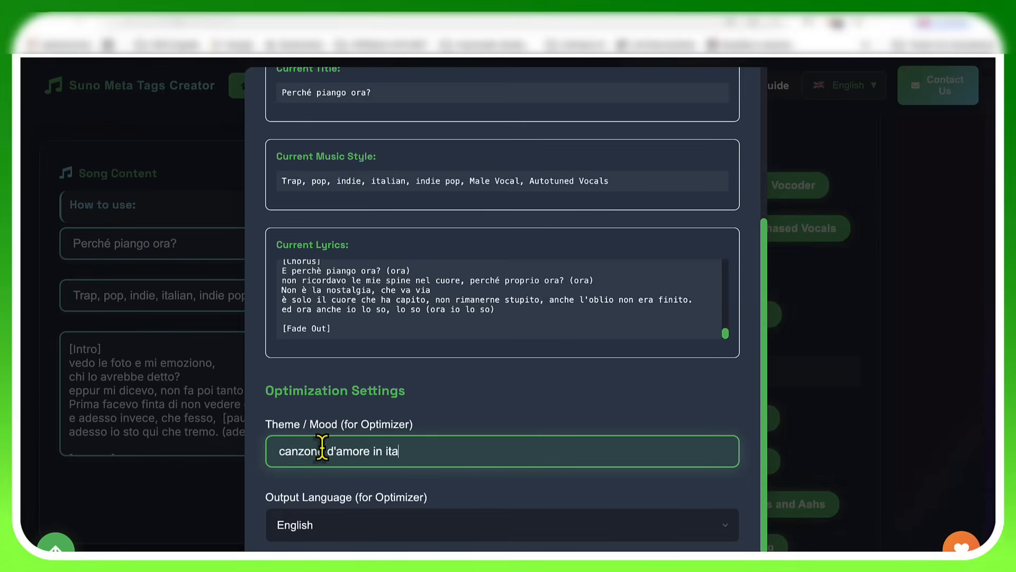
pyautogui.write('liano')
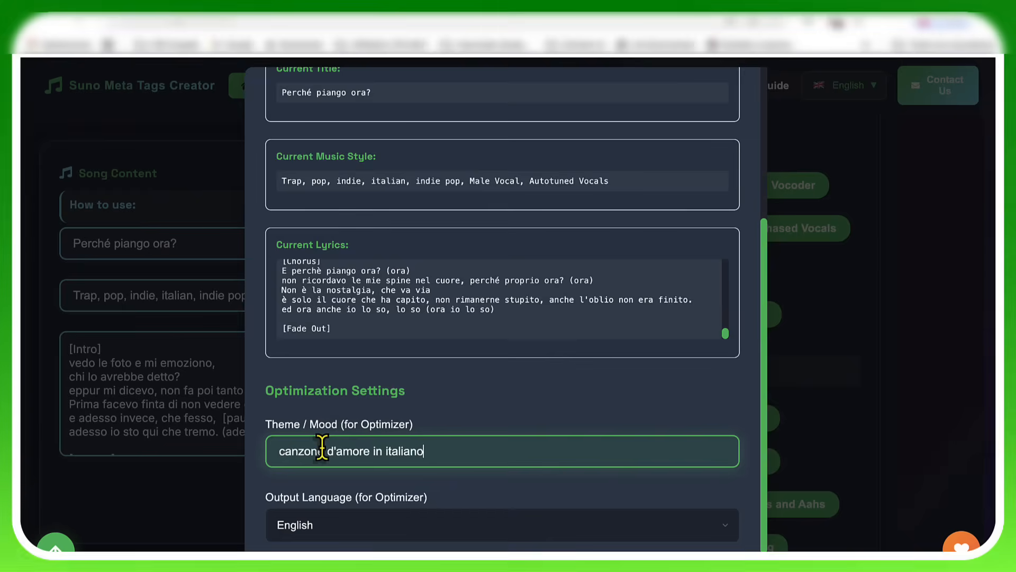
pyautogui.click(431, 527)
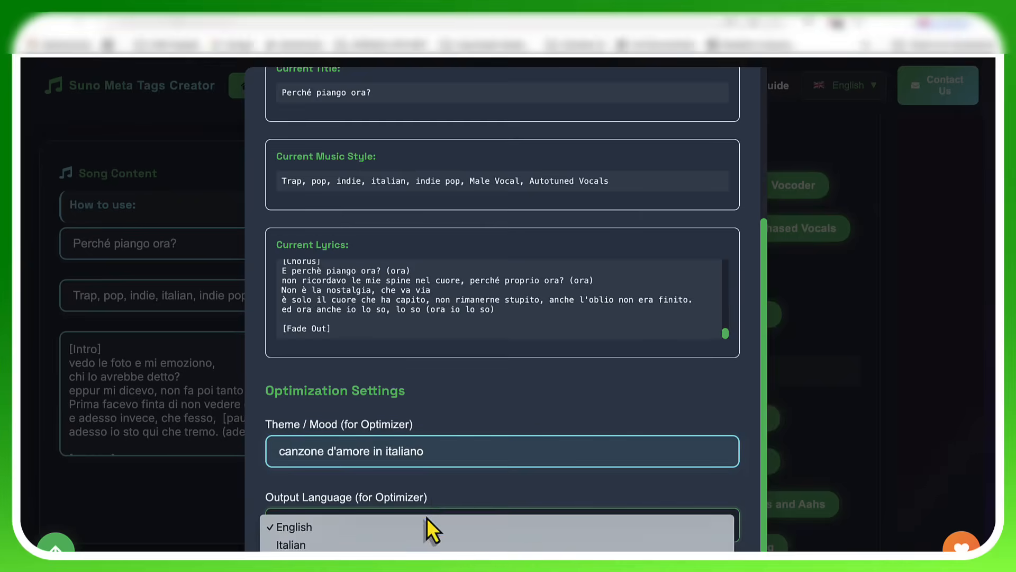
pyautogui.click(389, 545)
pyautogui.scroll(-1, 510, 429)
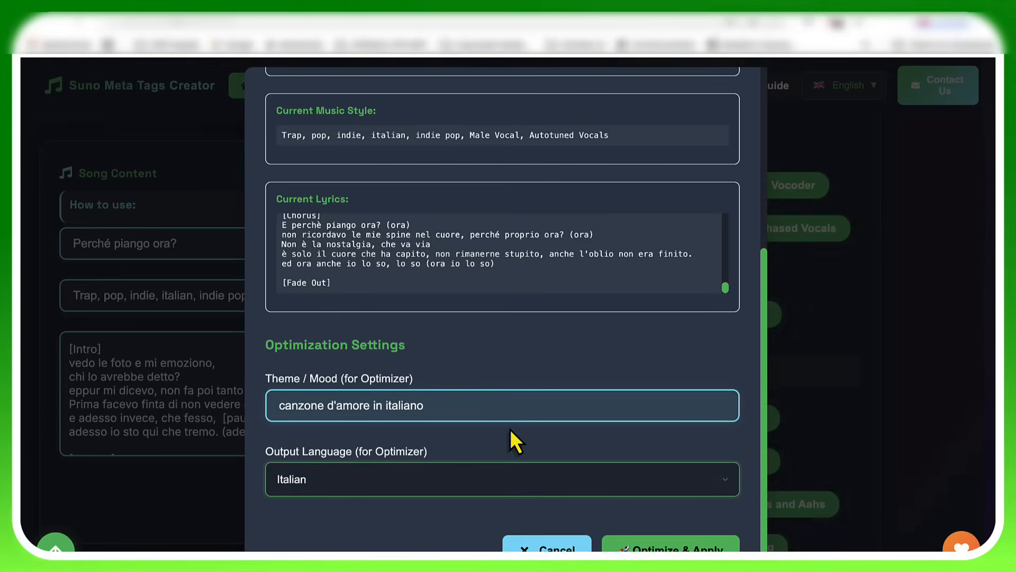
# Step: Examine the optimizer's description, the current song data and the chosen optimization settings
pyautogui.scroll(5, 511, 432)
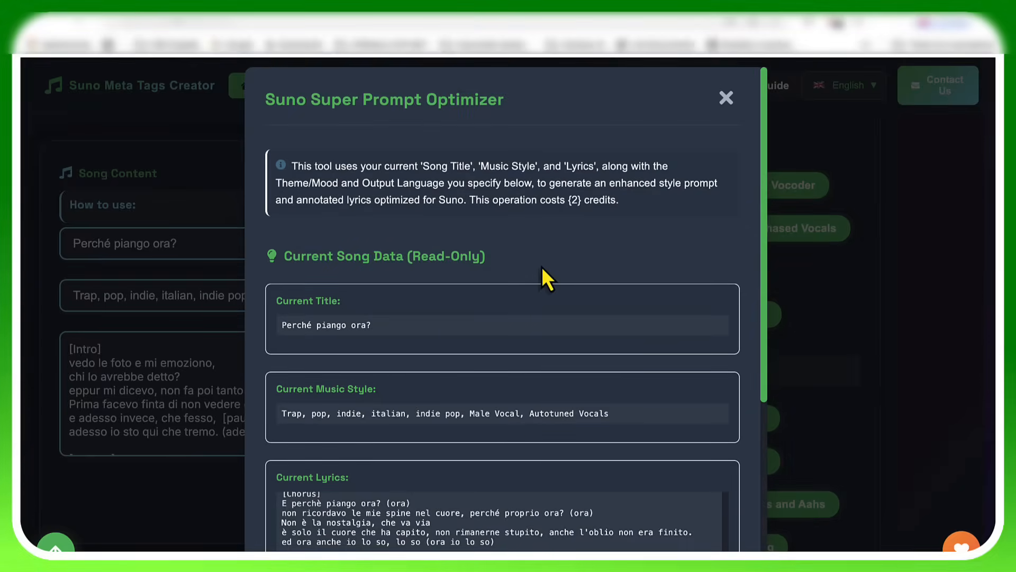
pyautogui.scroll(-4, 541, 265)
pyautogui.scroll(2, 541, 266)
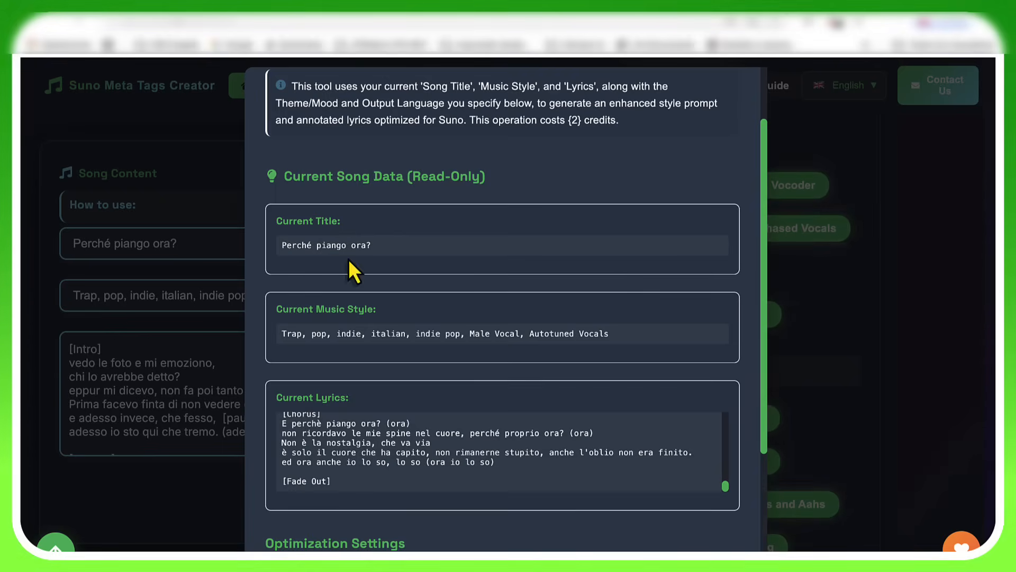
pyautogui.scroll(-1, 394, 333)
pyautogui.scroll(-2, 392, 329)
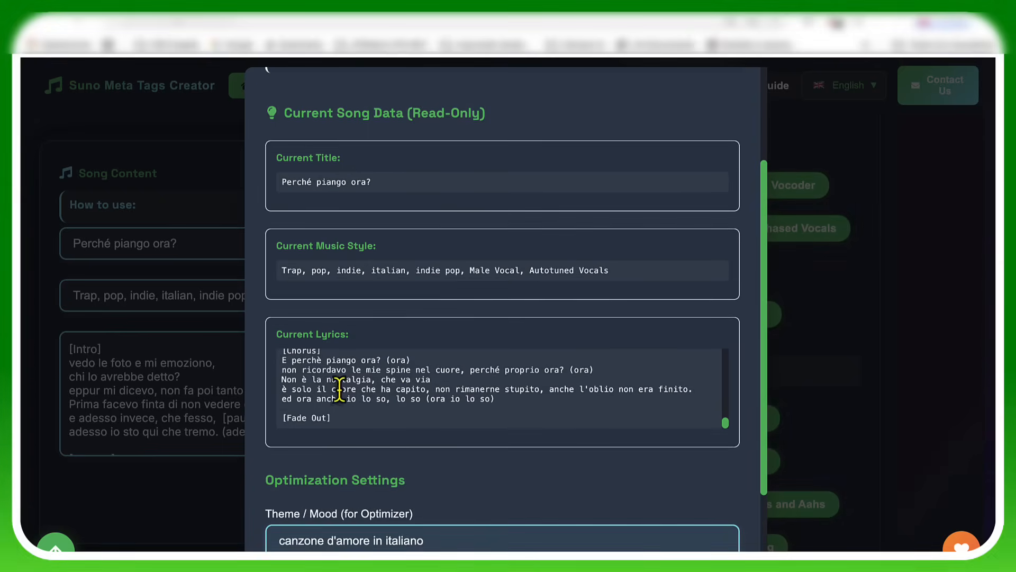
pyautogui.scroll(-2, 449, 376)
pyautogui.scroll(-2, 449, 376)
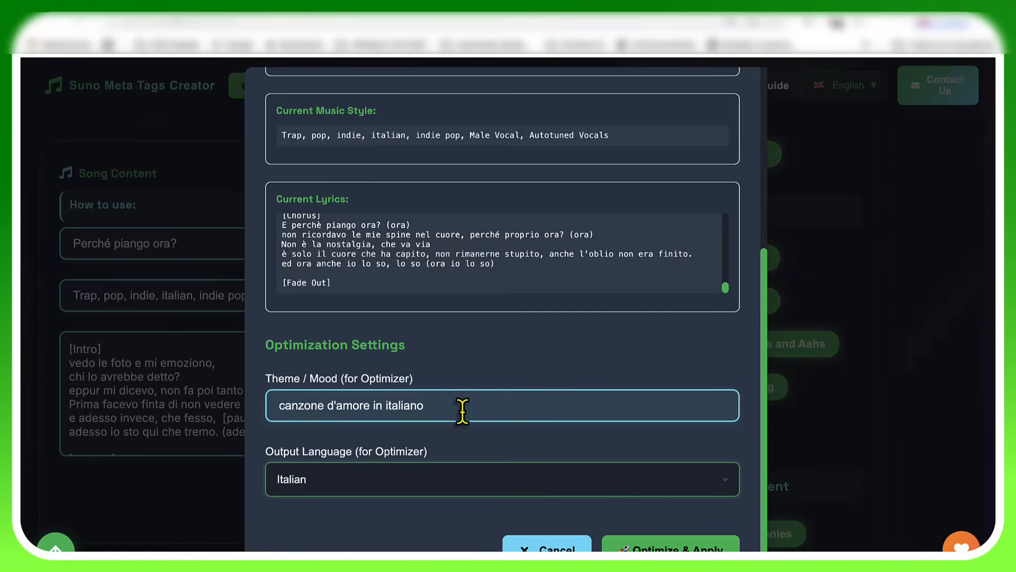
pyautogui.scroll(-2, 463, 410)
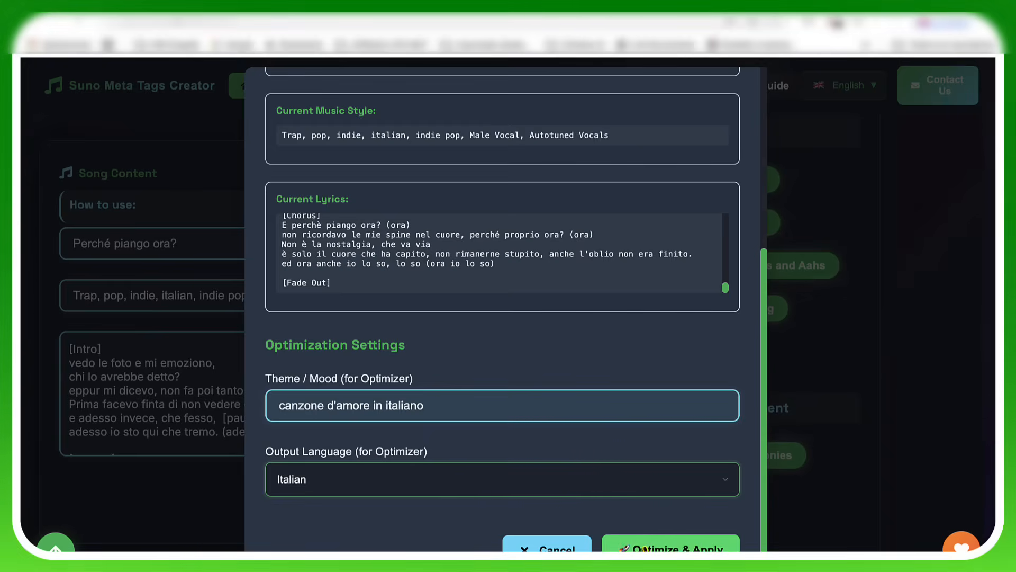
# Step: Optimize the prompt, apply it to the song and view the rewritten Music Style text through to its end
pyautogui.click(645, 549)
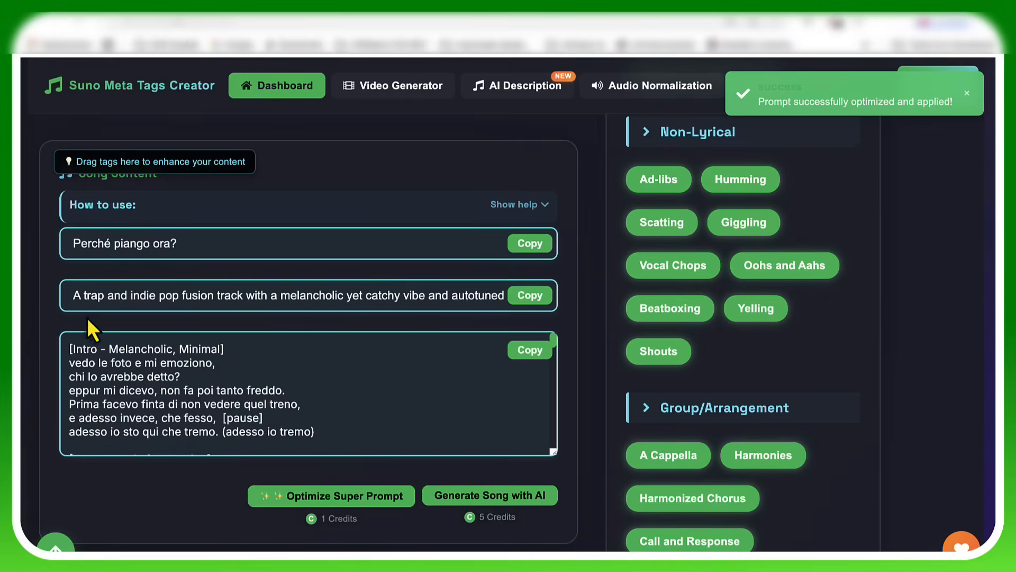
pyautogui.moveTo(73, 298); pyautogui.dragTo(601, 295)
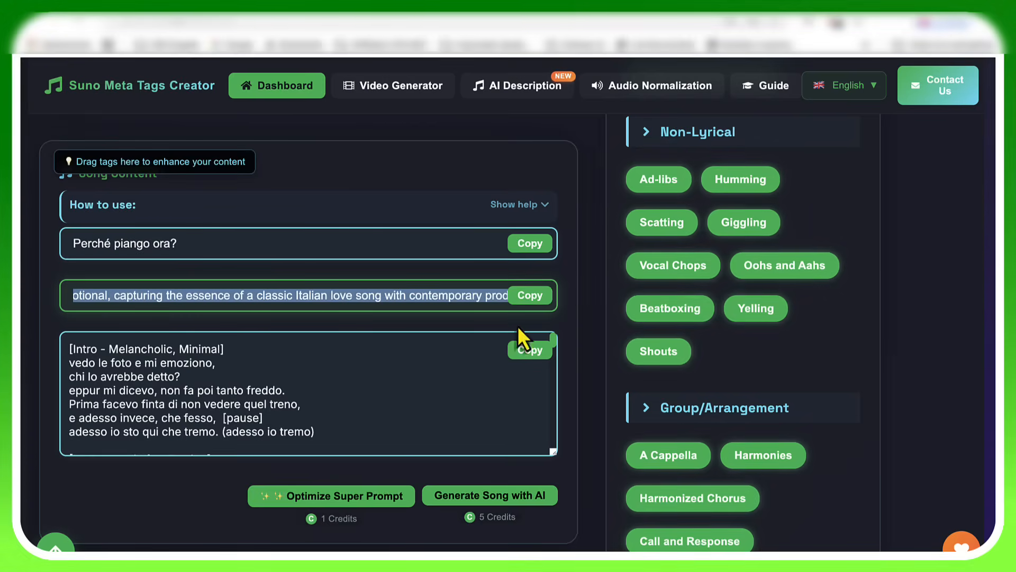
# Step: Read through the optimized lyrics and their section tags, from [Intro - Melancholic, Minimal] to [Post-Chorus - Haunting, Reflective]
pyautogui.click(390, 383)
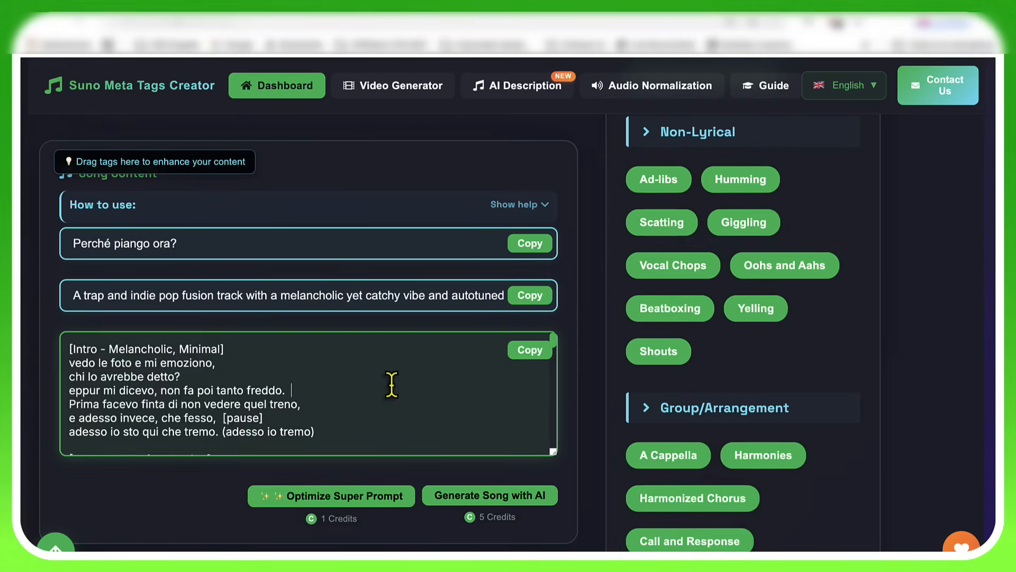
pyautogui.keyDown('shift'); pyautogui.click(60, 348); pyautogui.keyUp('shift')
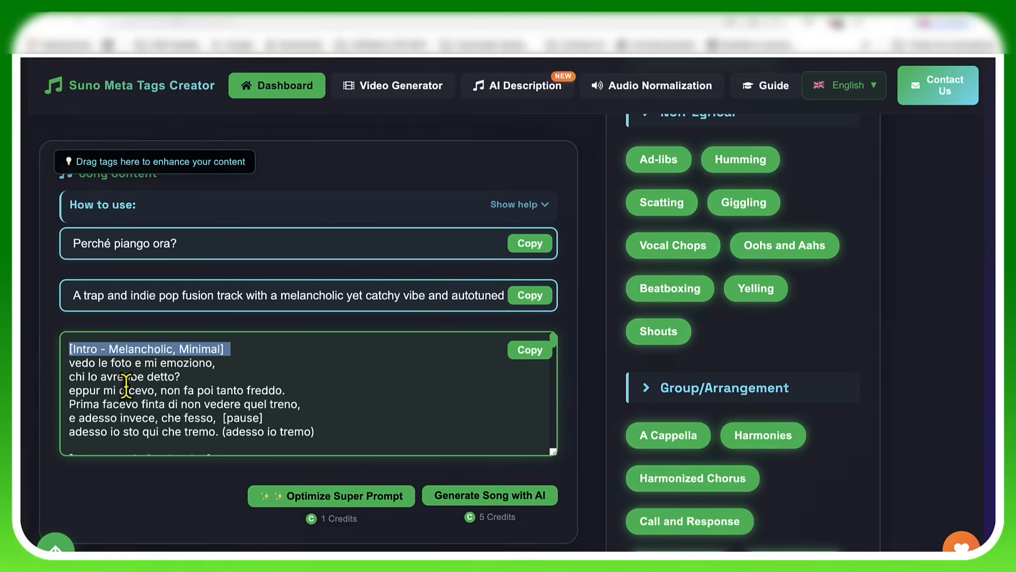
pyautogui.scroll(-3, 125, 389)
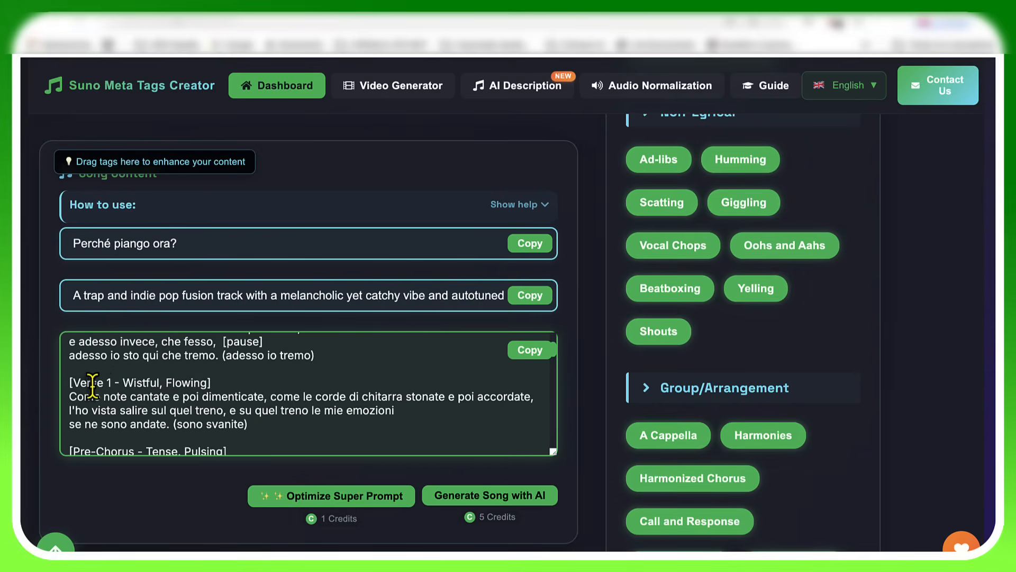
pyautogui.scroll(-1, 149, 383)
pyautogui.scroll(1, 148, 384)
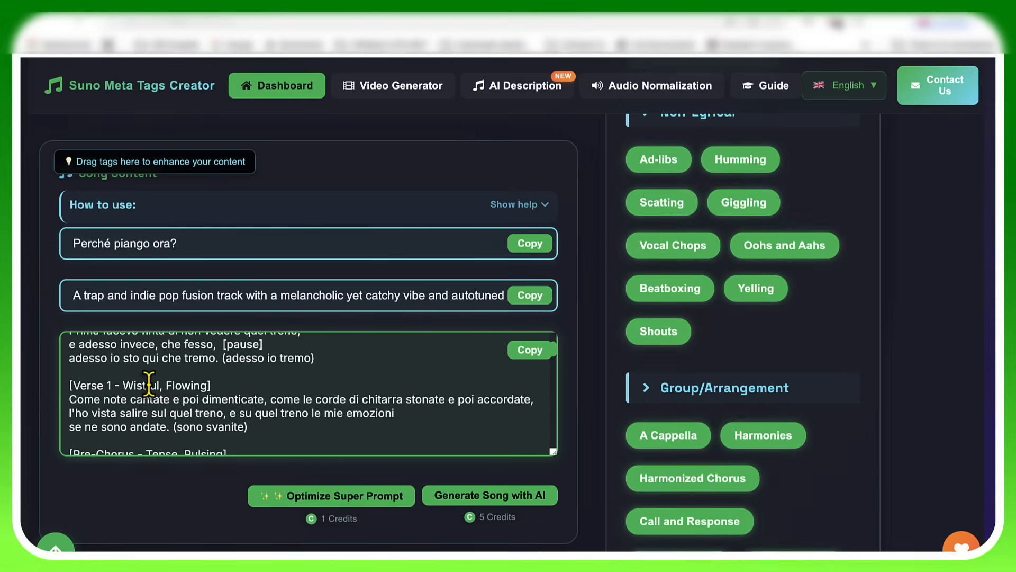
pyautogui.scroll(-1, 149, 384)
pyautogui.scroll(-1, 149, 383)
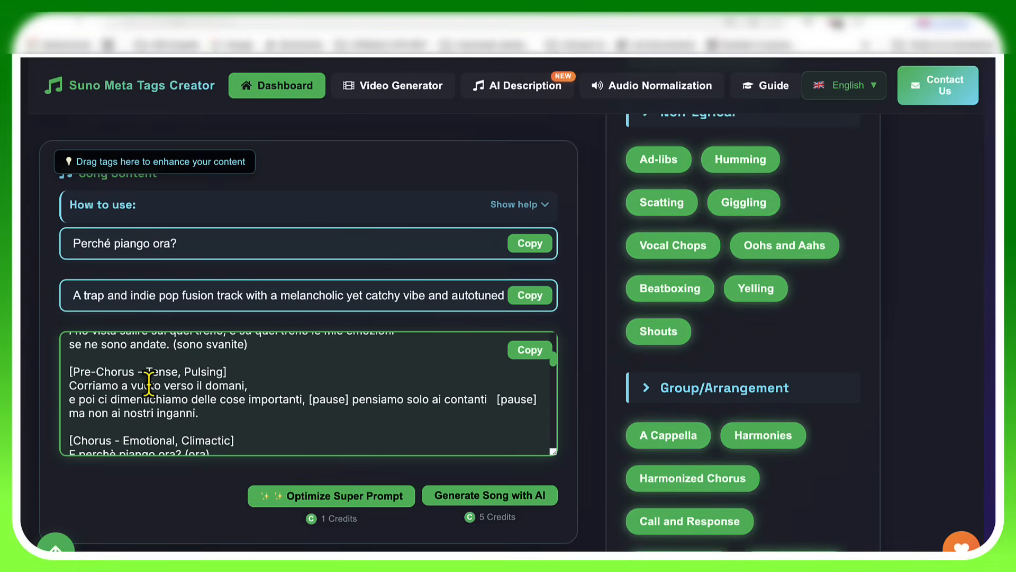
pyautogui.scroll(-1, 149, 383)
pyautogui.scroll(-1, 149, 384)
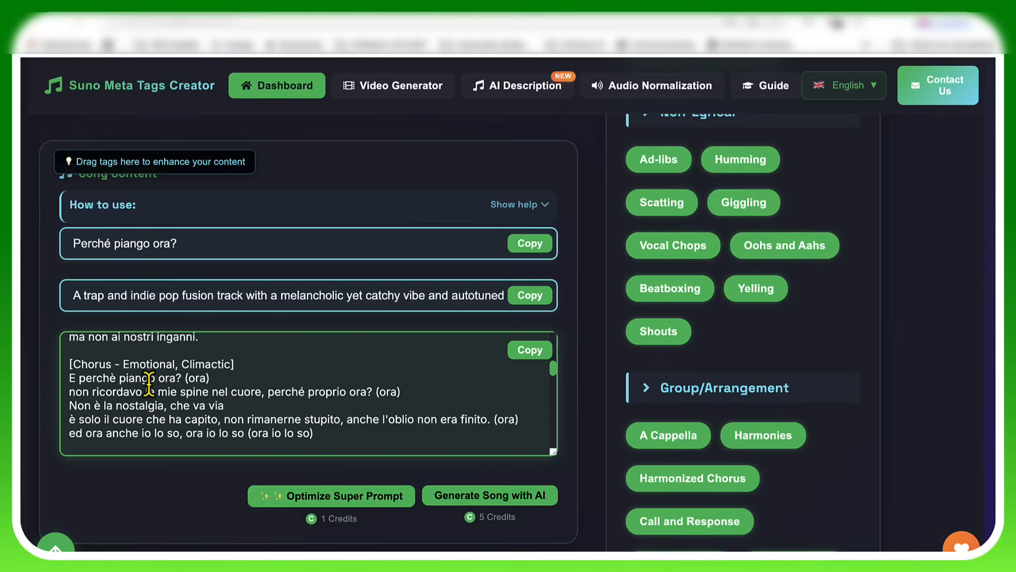
pyautogui.scroll(6, 149, 383)
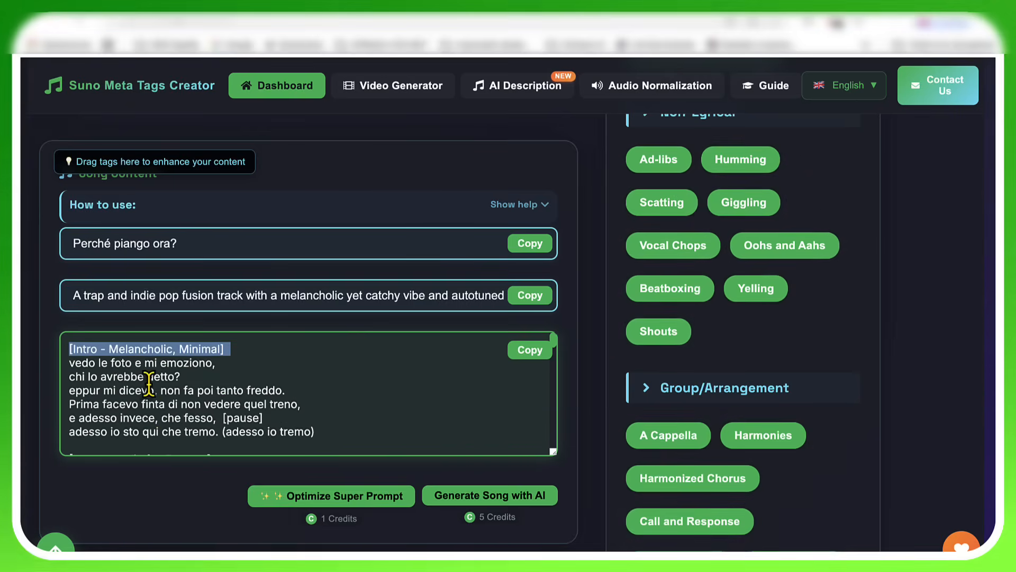
pyautogui.click(248, 359)
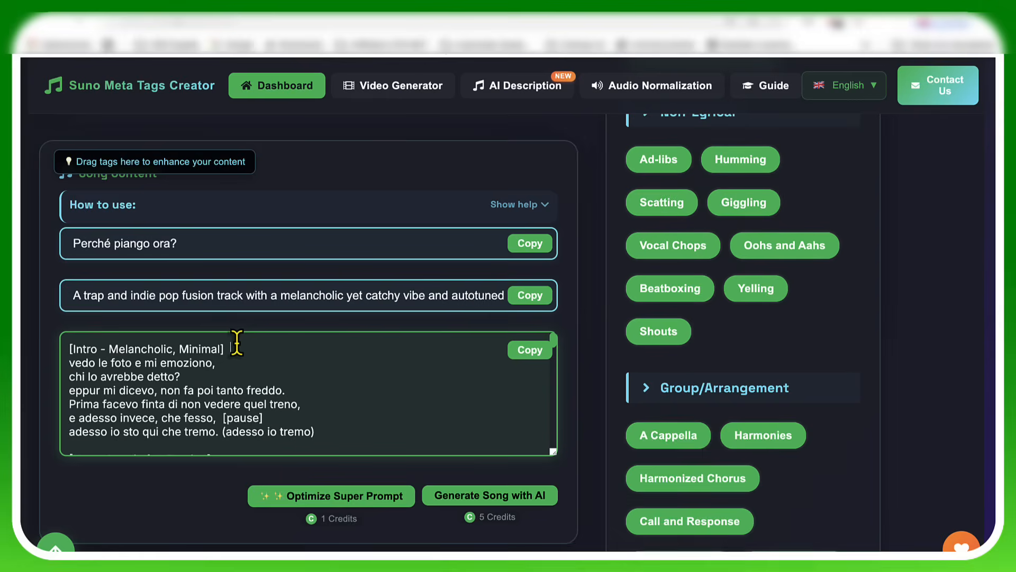
pyautogui.scroll(-2, 236, 342)
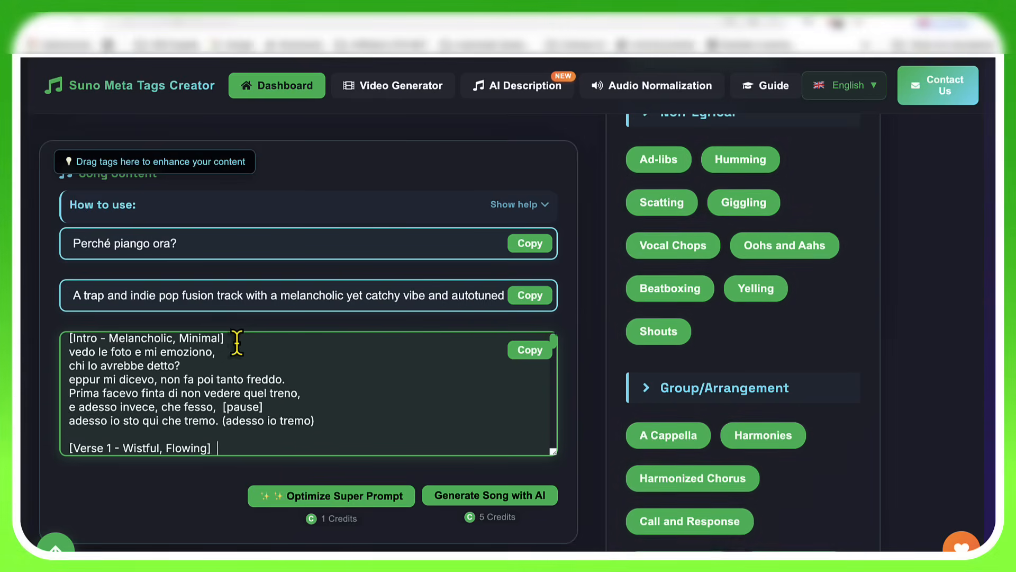
pyautogui.scroll(-5, 237, 342)
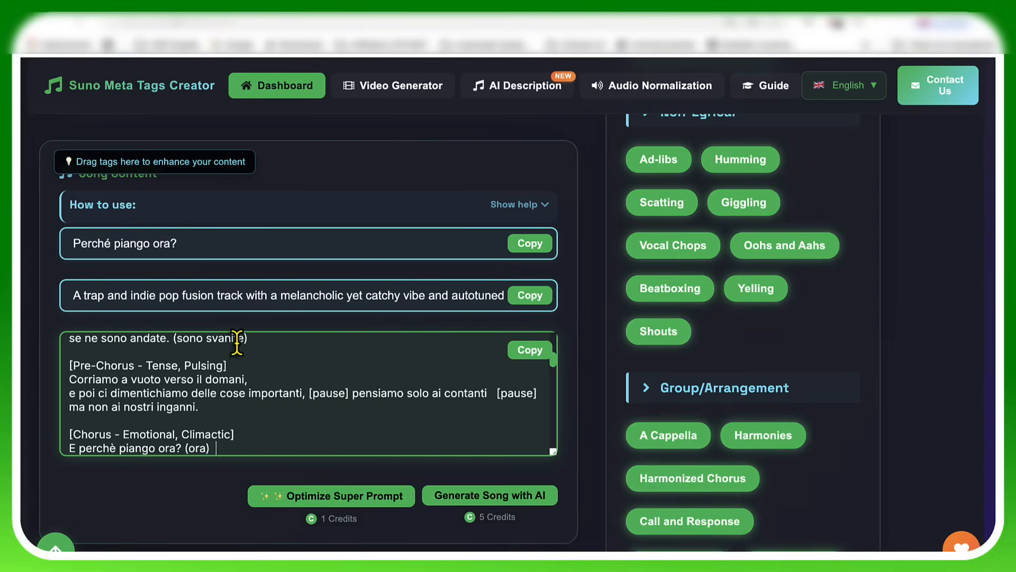
pyautogui.scroll(-6, 237, 342)
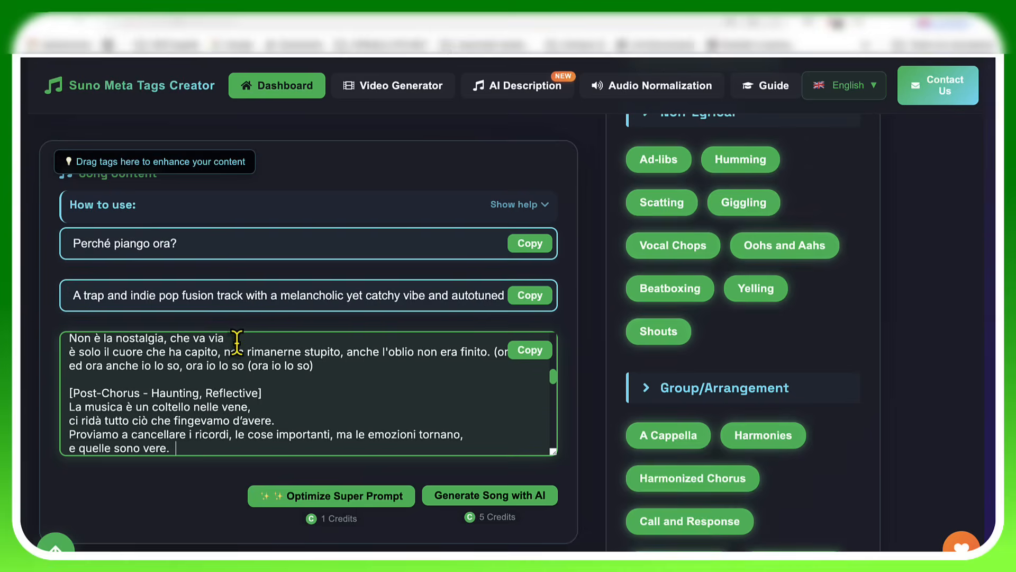
# Step: Copy the song title and the optimized music style, switching to Suno to paste them as the Song Title and Styles
pyautogui.click(528, 251)
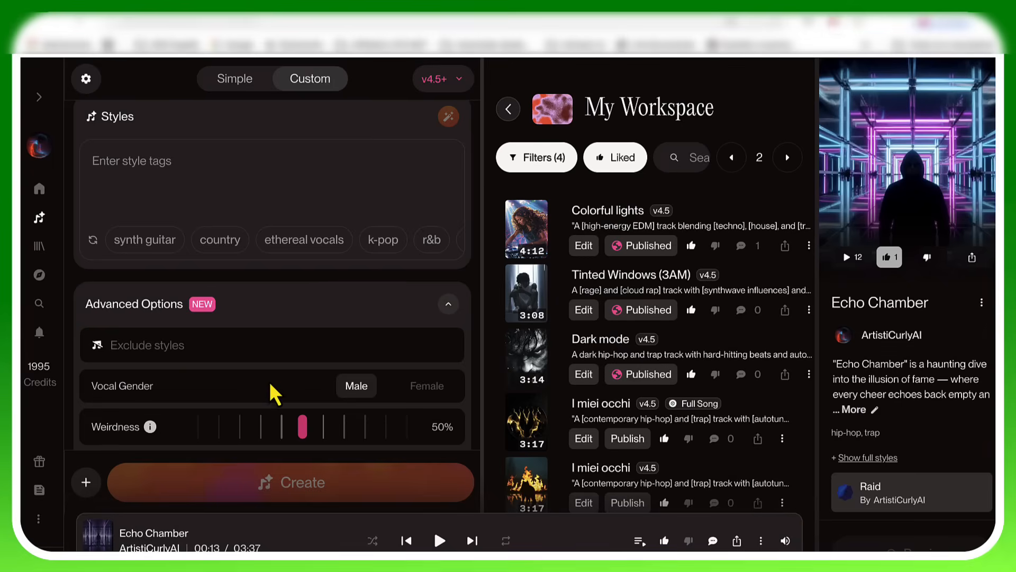
pyautogui.scroll(-5, 275, 395)
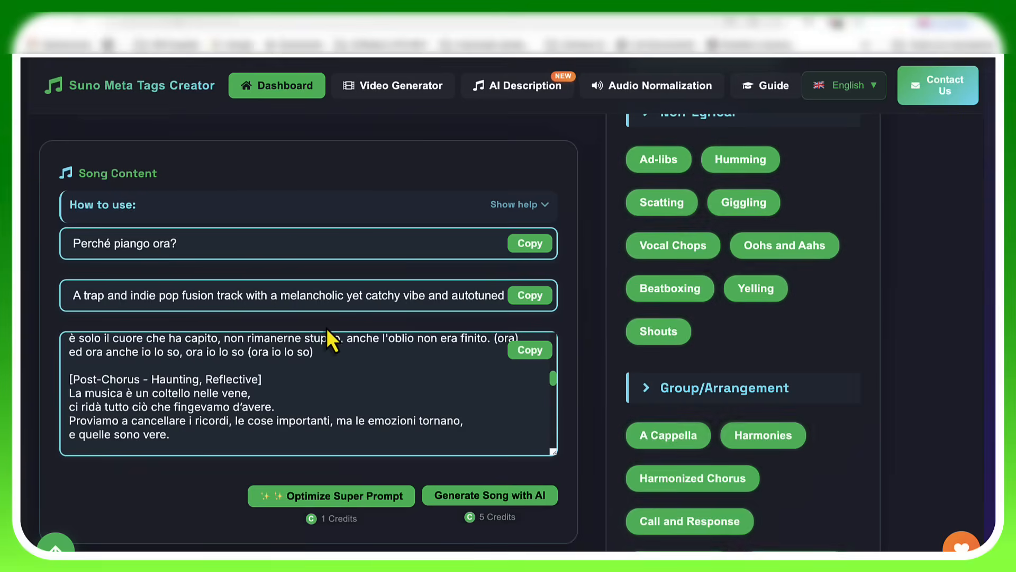
pyautogui.click(536, 296)
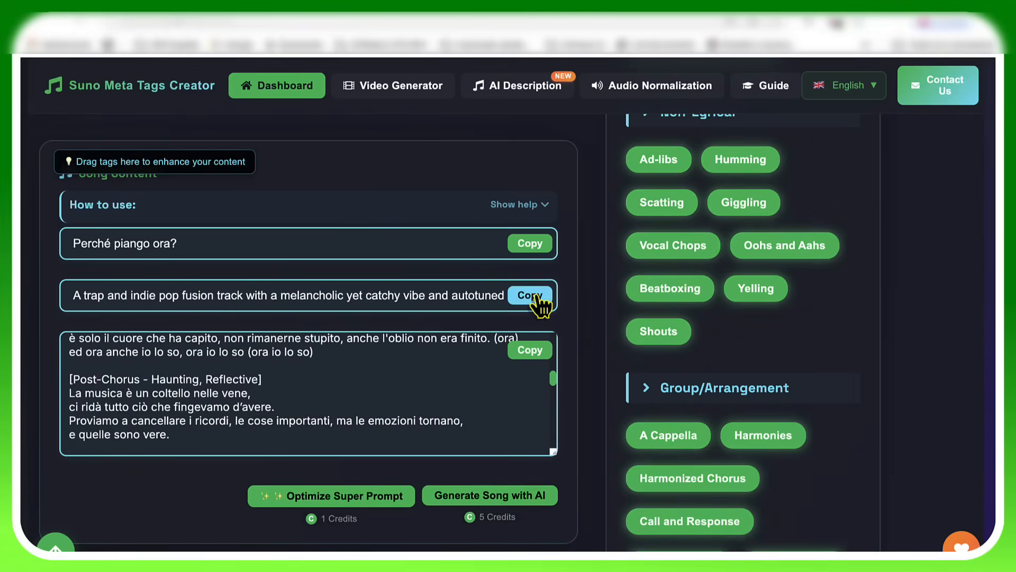
pyautogui.click(539, 297)
pyautogui.click(434, 6)
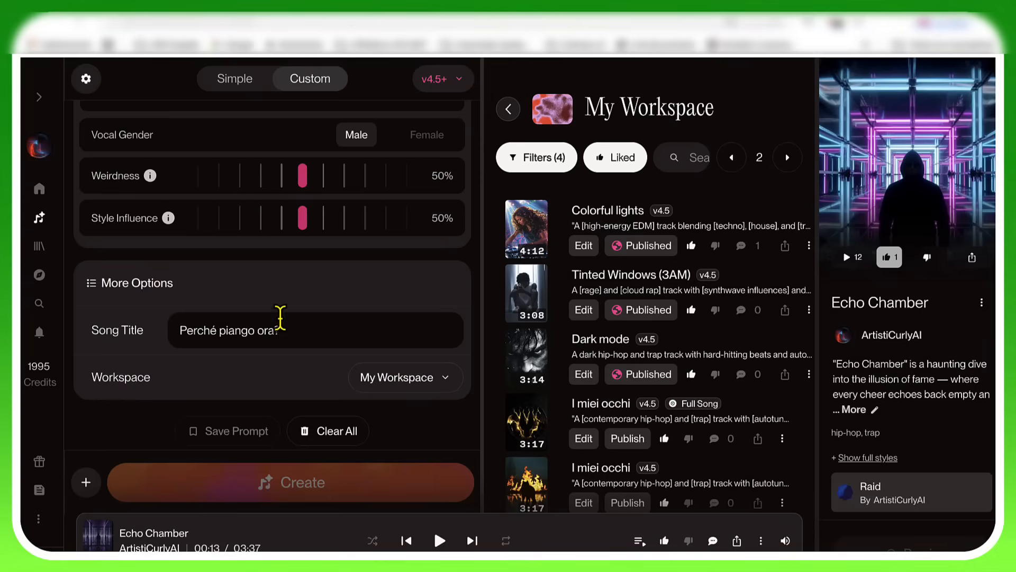
pyautogui.scroll(10, 280, 318)
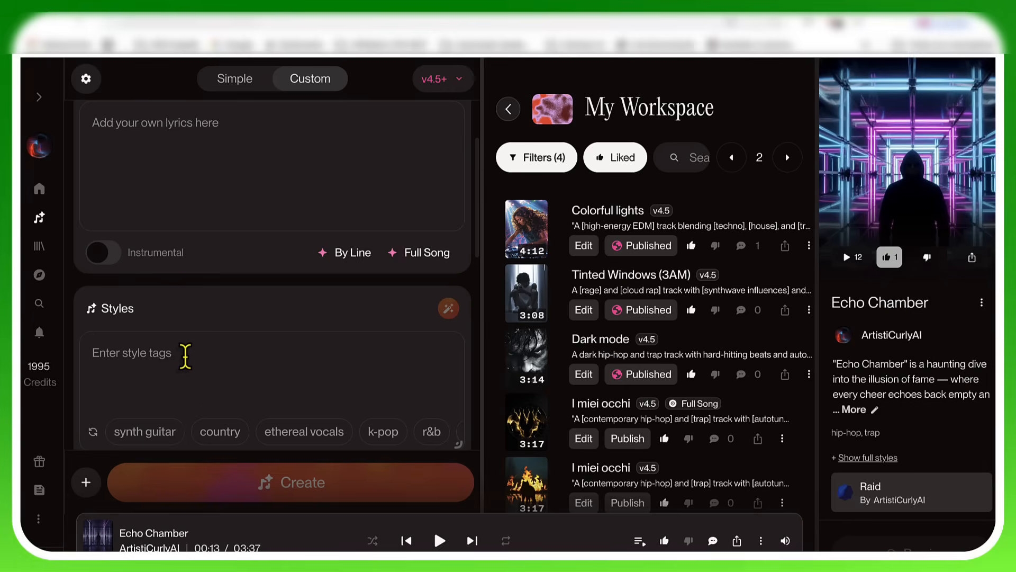
pyautogui.click(186, 357)
pyautogui.scroll(5, 185, 357)
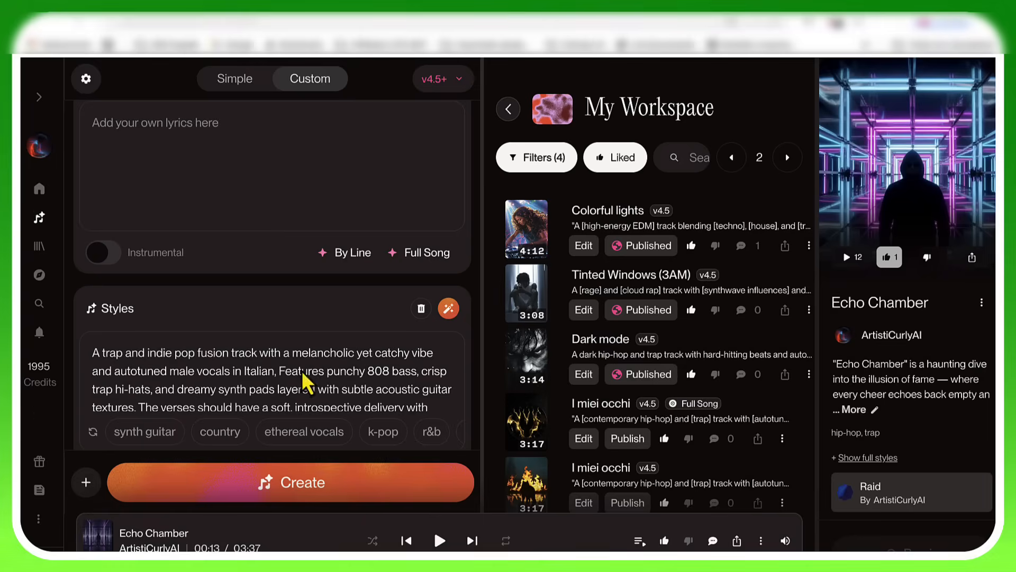
# Step: Paste the optimized lyrics, starting with [Intro - Melancholic, Minimal], into the song's Lyrics field
pyautogui.scroll(3, 285, 402)
pyautogui.click(184, 252)
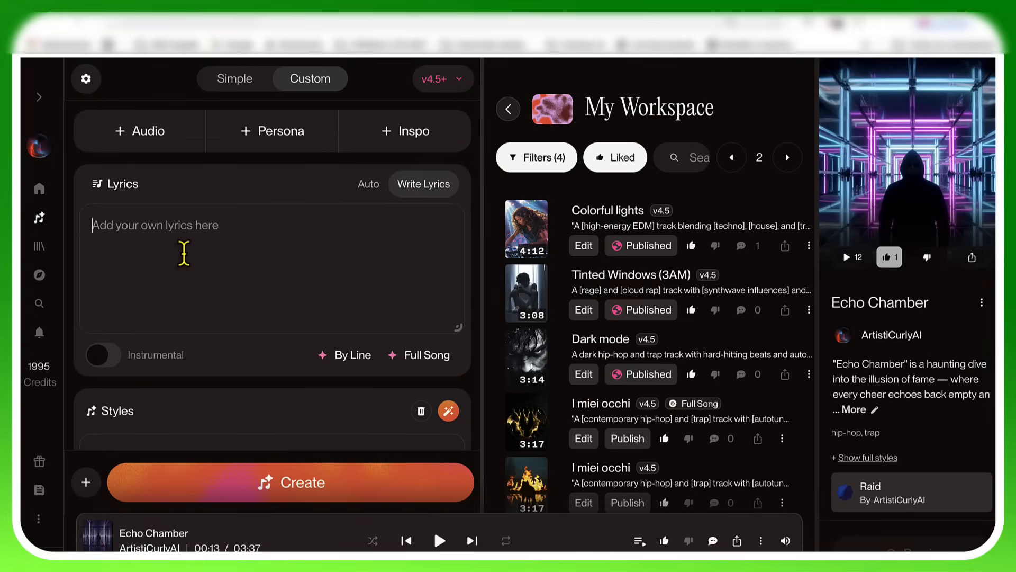
pyautogui.hotkey('ctrl', 'v')
pyautogui.scroll(10, 184, 255)
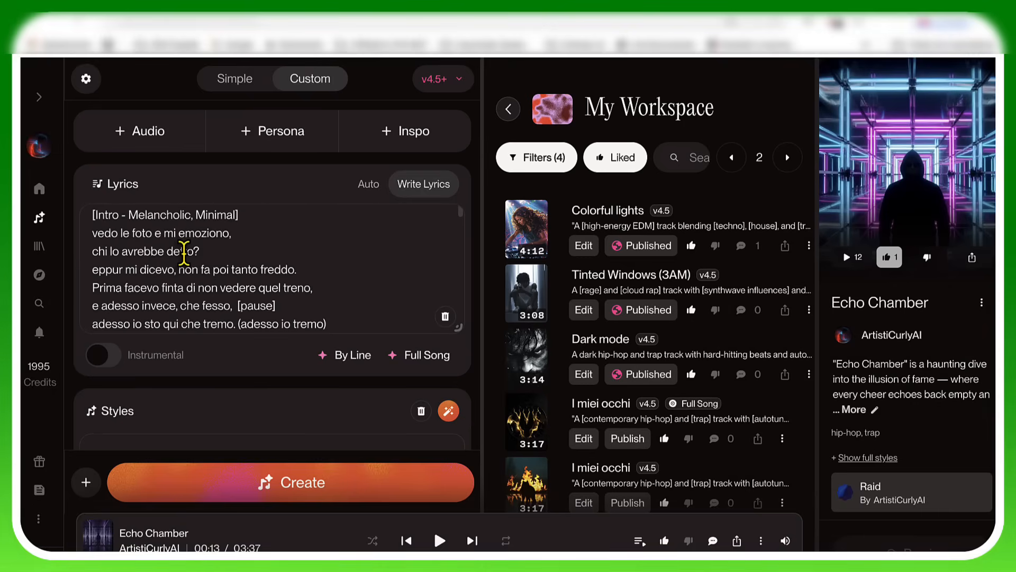
# Step: Clear the song's Male vocal gender setting and select Male again
pyautogui.scroll(-5, 382, 391)
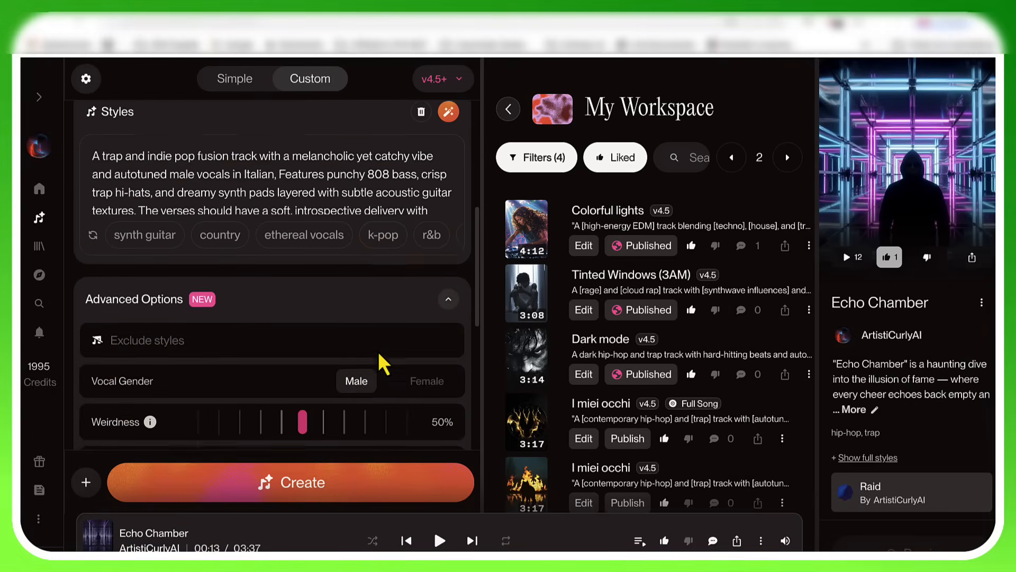
pyautogui.scroll(-3, 379, 353)
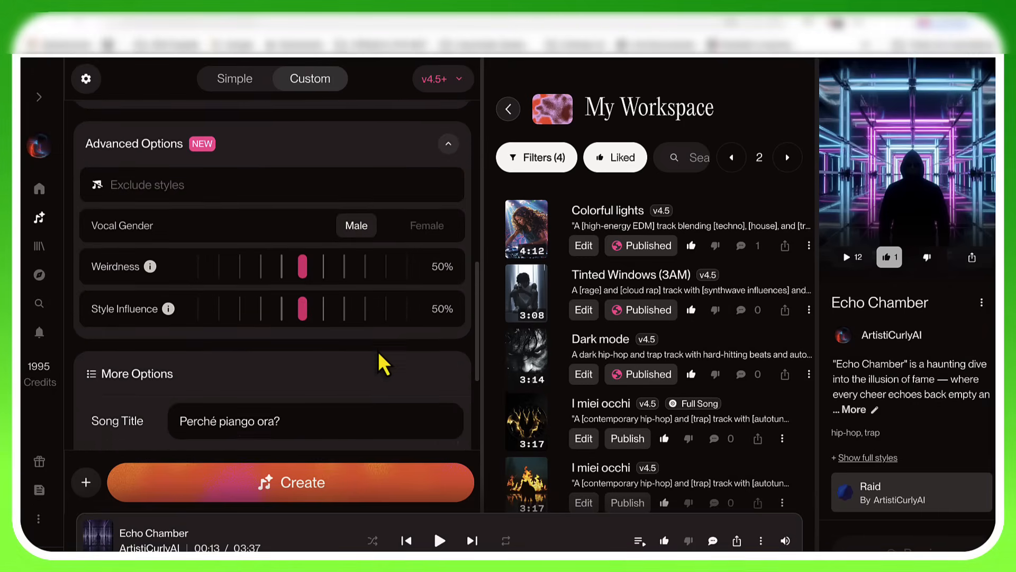
pyautogui.click(364, 225)
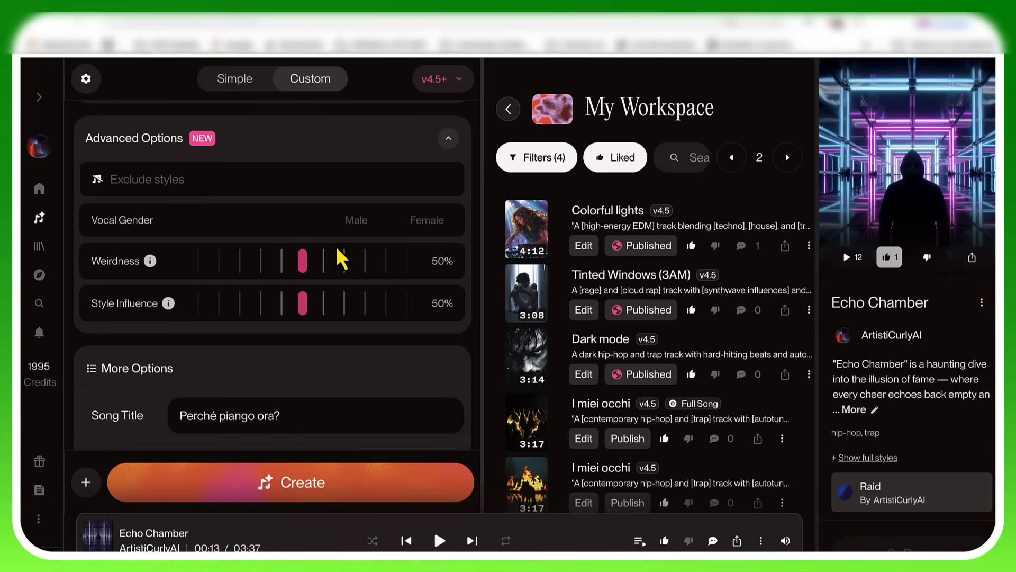
pyautogui.click(356, 220)
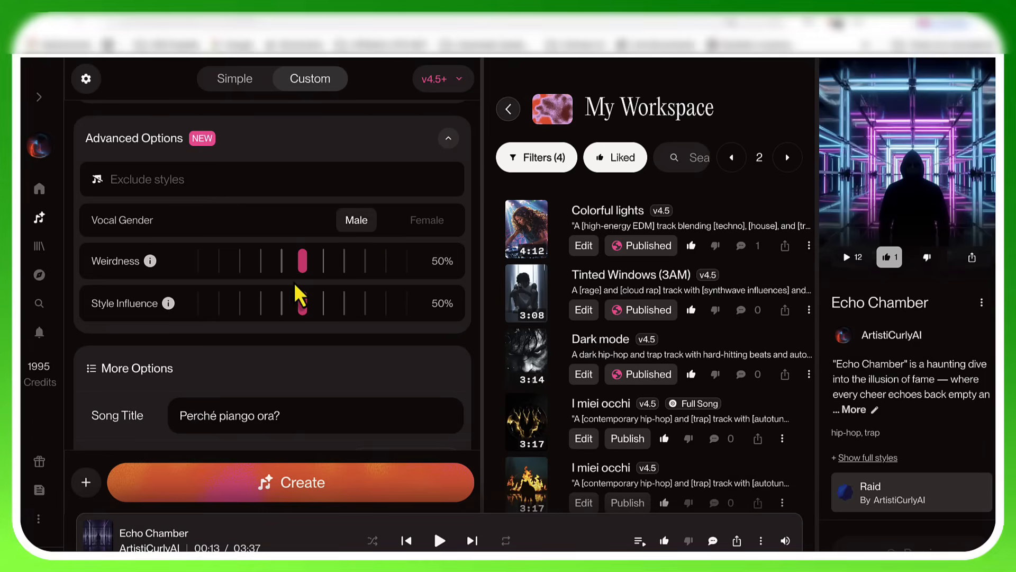
# Step: Set the song's Weirdness to 19% and its Style Influence to 80%
pyautogui.moveTo(303, 266)
pyautogui.moveTo(306, 275); pyautogui.dragTo(264, 274)
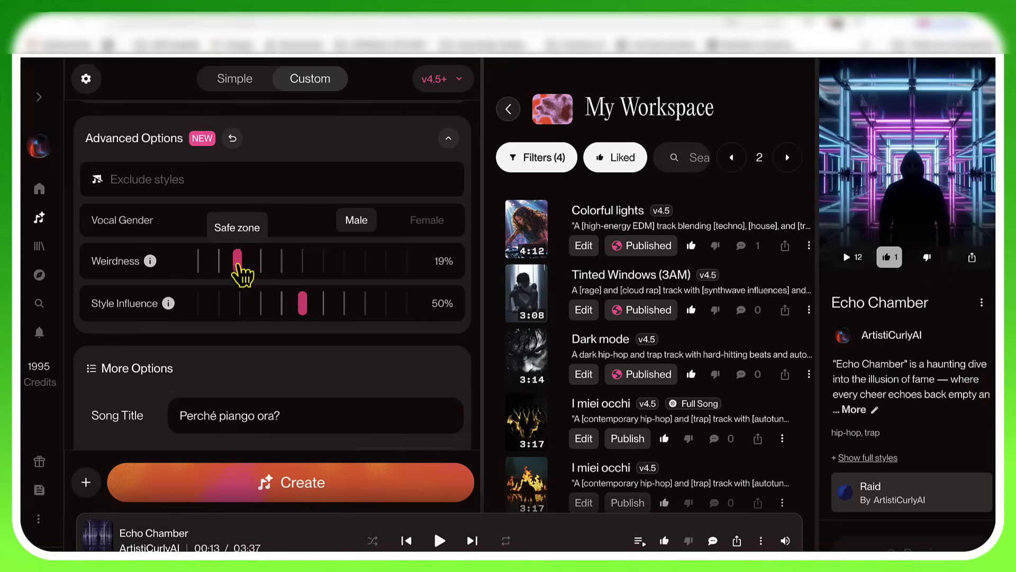
pyautogui.moveTo(305, 308)
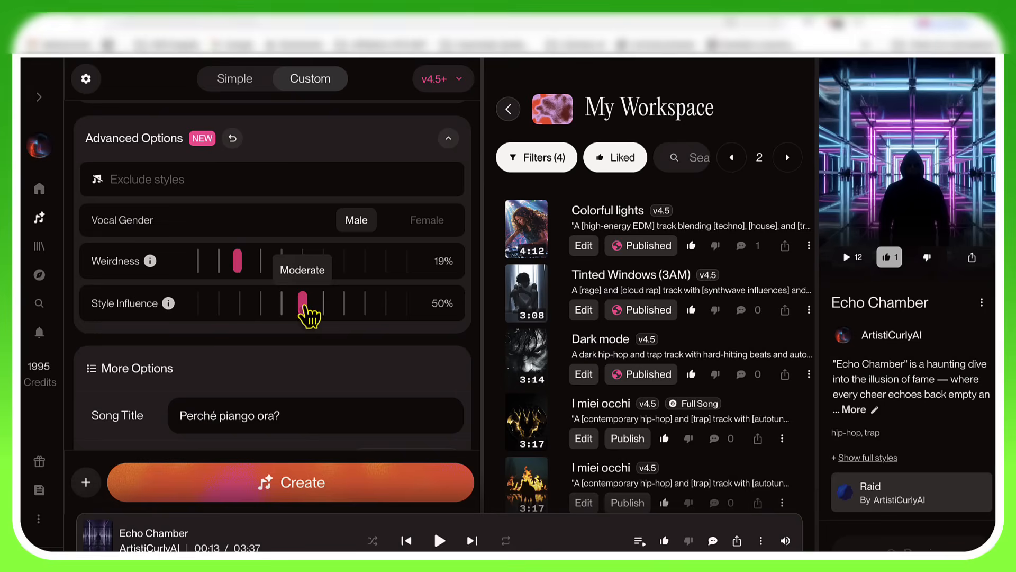
pyautogui.moveTo(306, 307); pyautogui.dragTo(369, 319)
# Step: Switch from My Workspace to the Tutorial workspace and generate the song there
pyautogui.scroll(4, 369, 318)
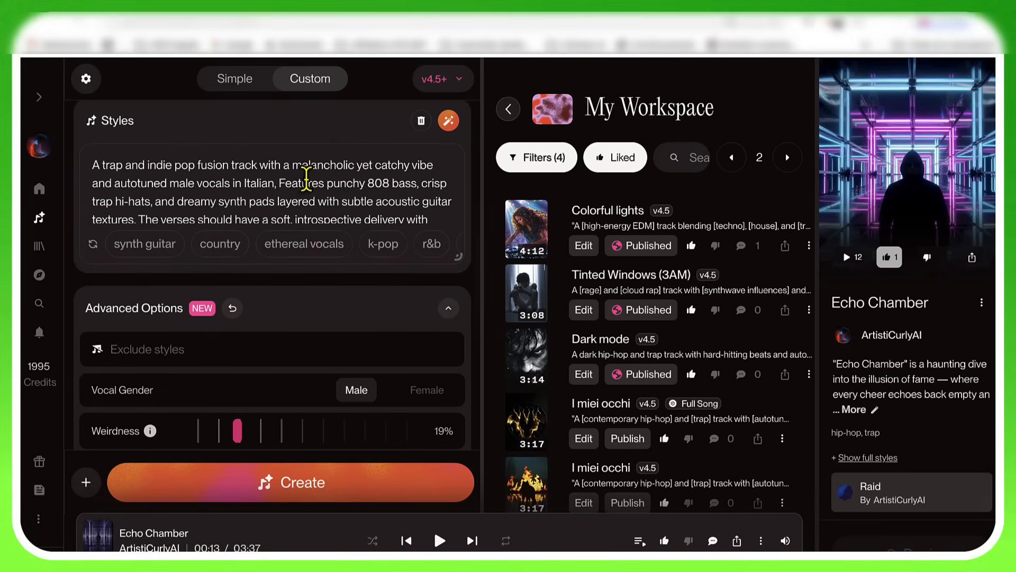
pyautogui.scroll(-1, 304, 183)
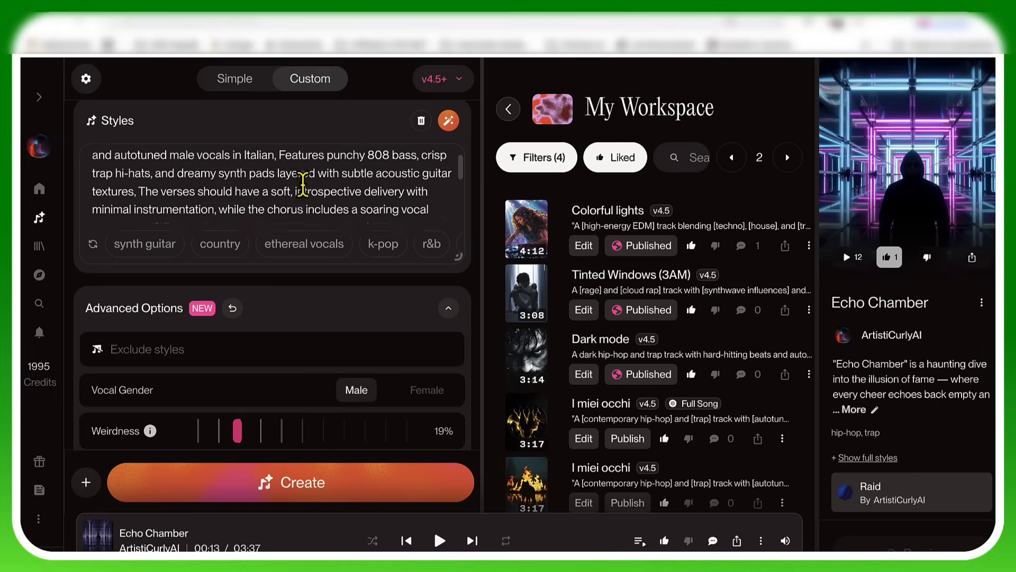
pyautogui.scroll(-3, 303, 182)
pyautogui.scroll(-4, 329, 283)
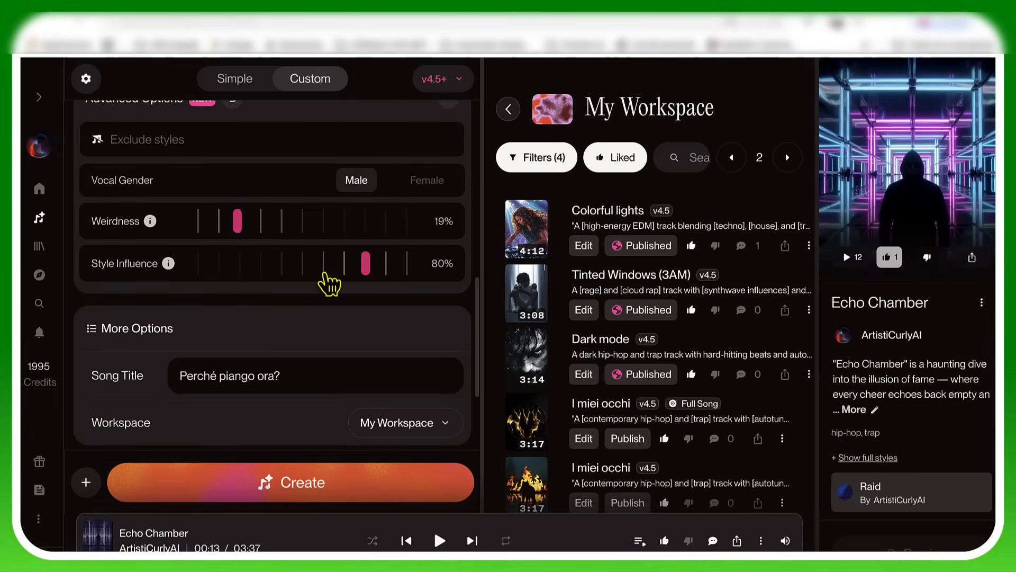
pyautogui.scroll(-3, 326, 275)
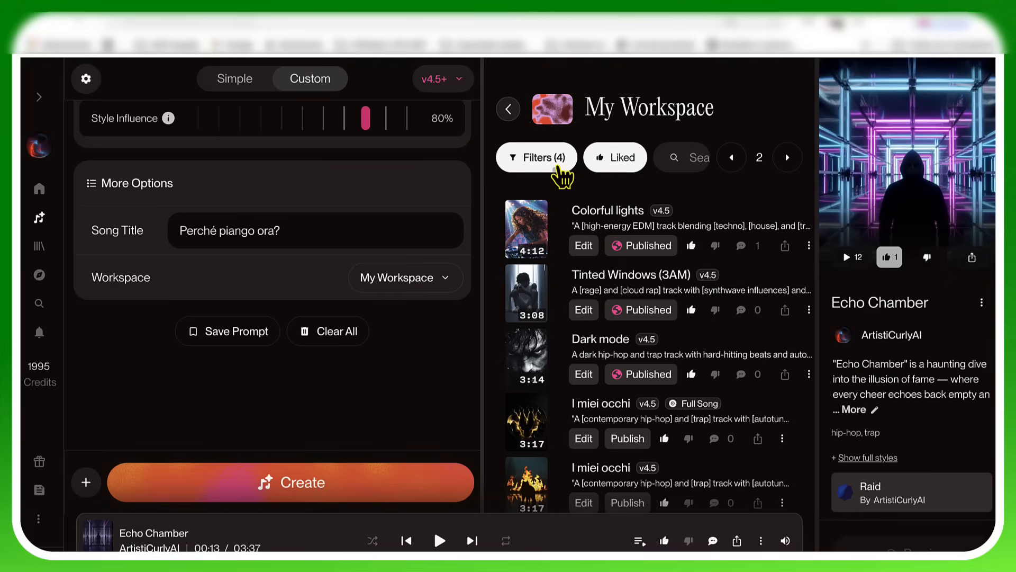
pyautogui.click(512, 108)
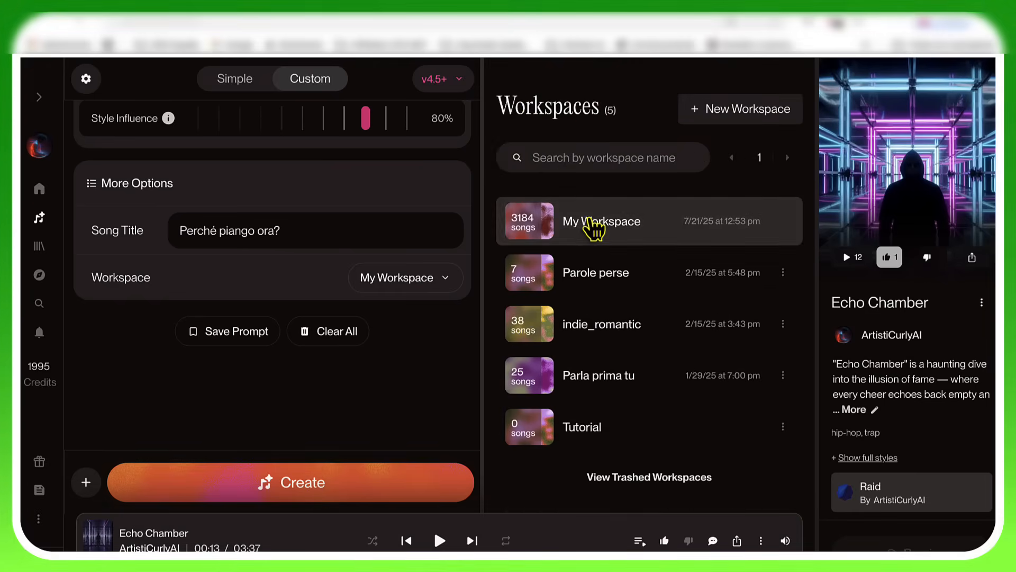
pyautogui.click(582, 429)
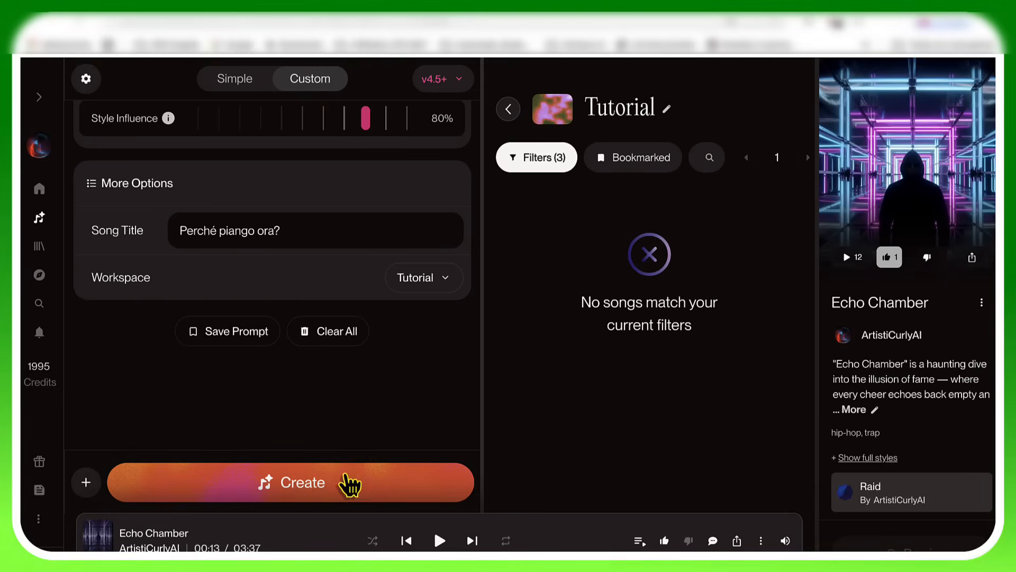
pyautogui.click(313, 495)
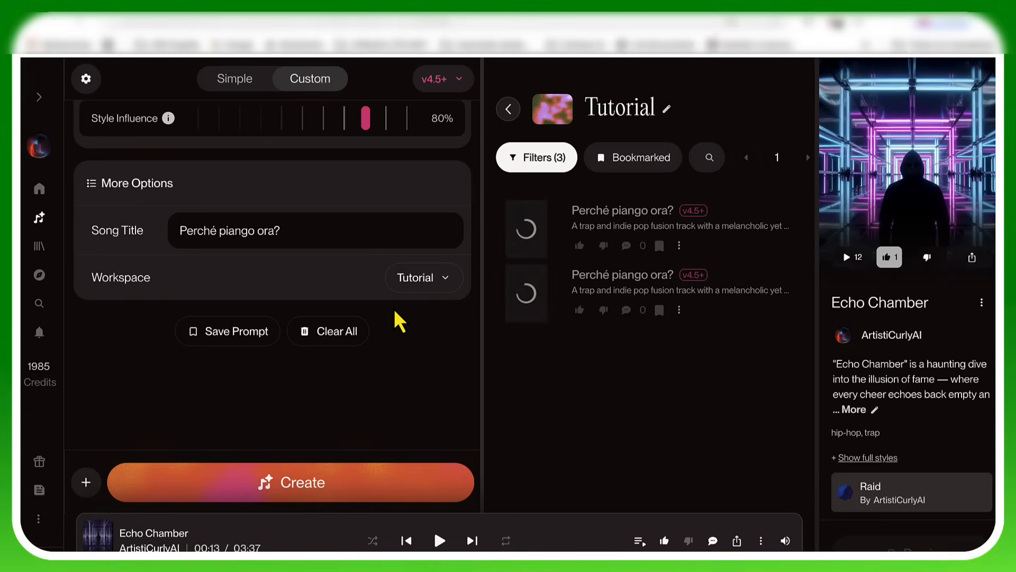
# Step: Play the second generated version of "Perché piango ora?" and view the Styles text from its beginning
pyautogui.scroll(5, 395, 312)
pyautogui.scroll(2, 395, 311)
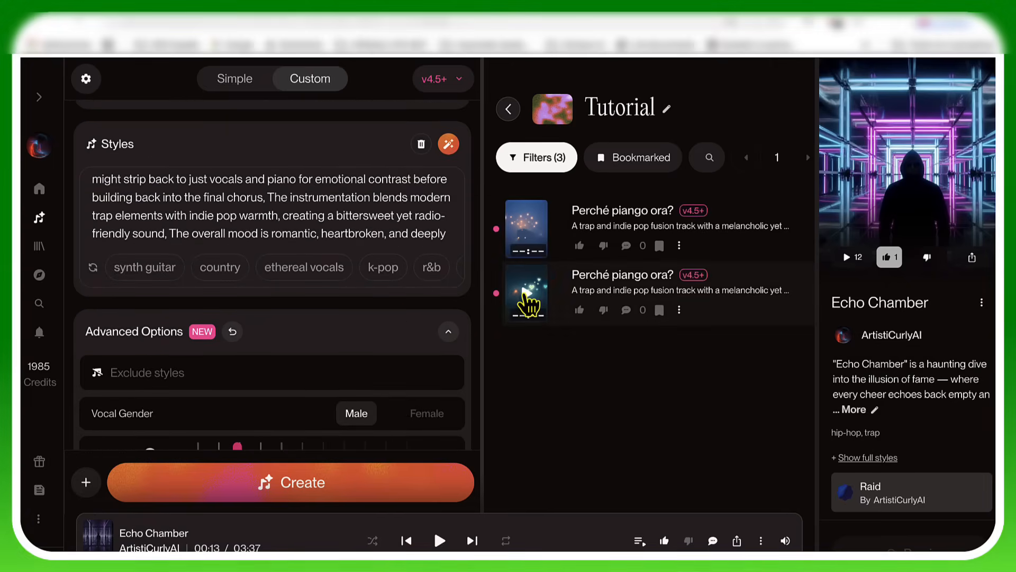
pyautogui.click(528, 297)
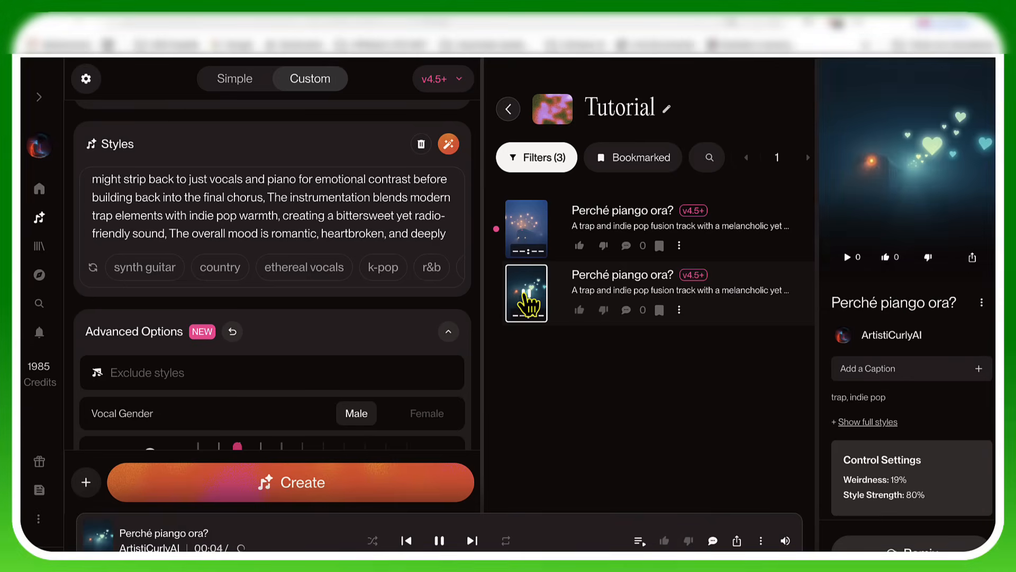
pyautogui.scroll(5, 392, 245)
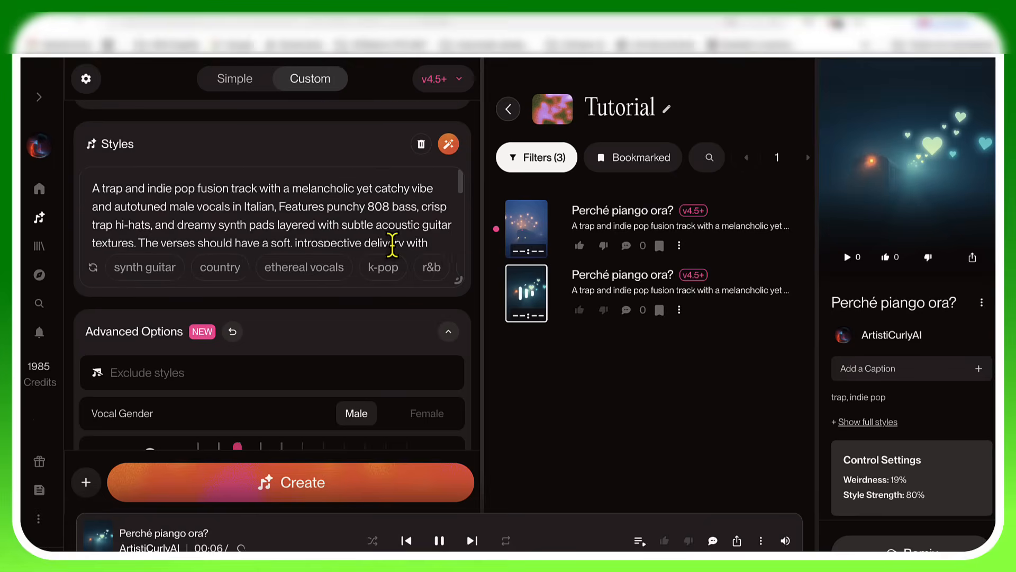
# Step: Follow the song's lyrics from the Intro through Verse 1 while the second version plays
pyautogui.scroll(5, 392, 244)
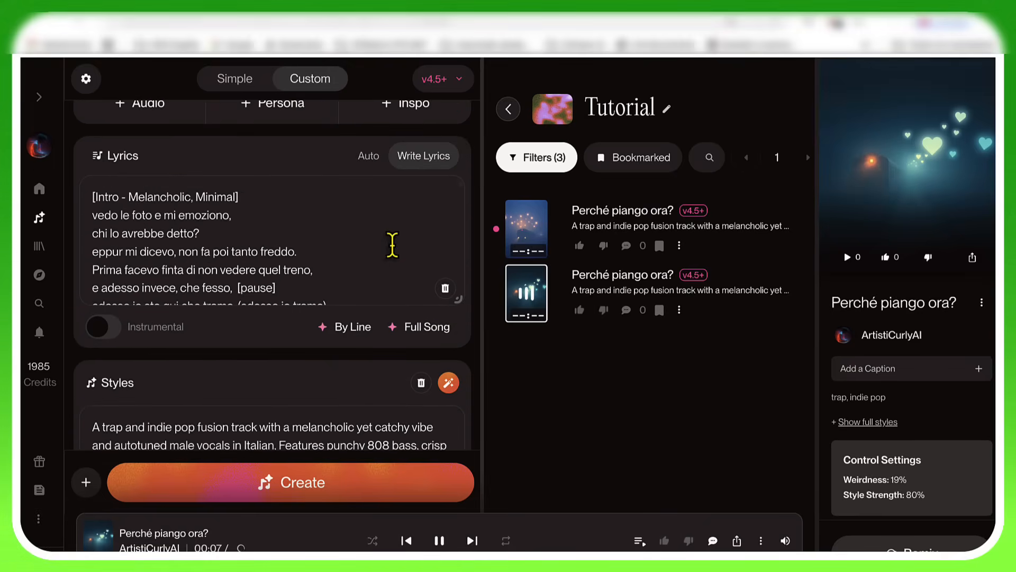
pyautogui.scroll(1, 392, 244)
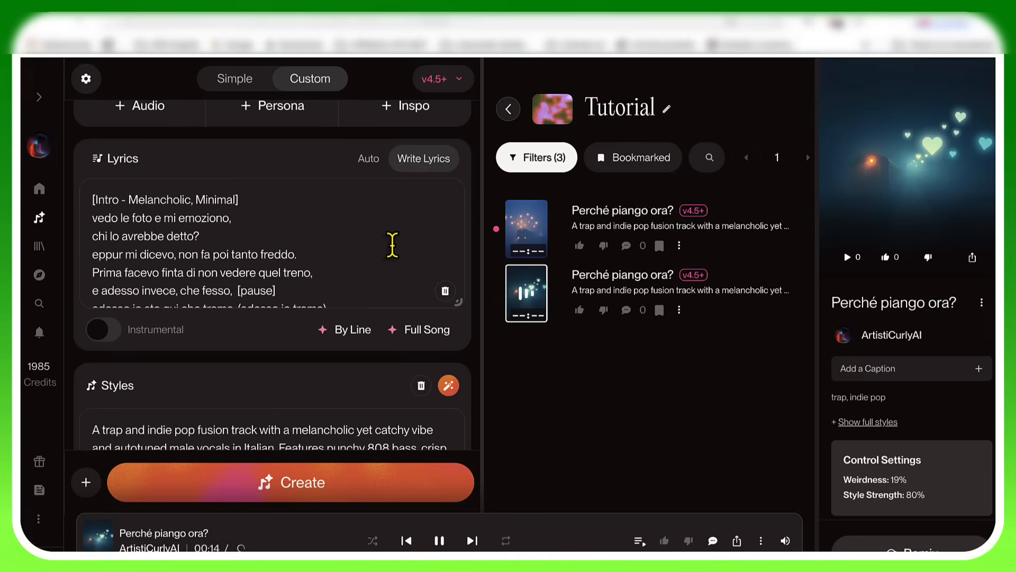
pyautogui.scroll(-1, 391, 244)
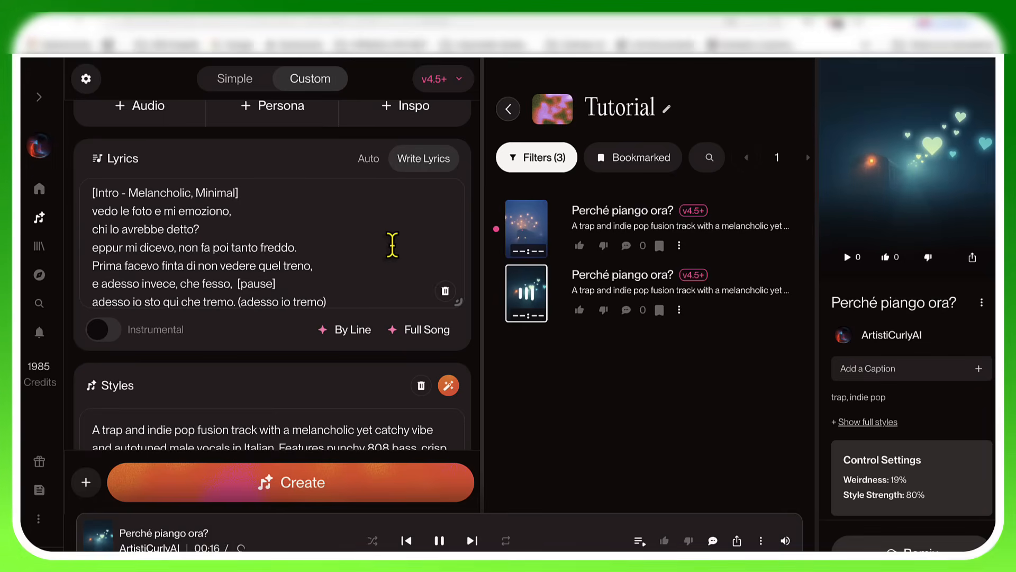
pyautogui.scroll(-1, 391, 244)
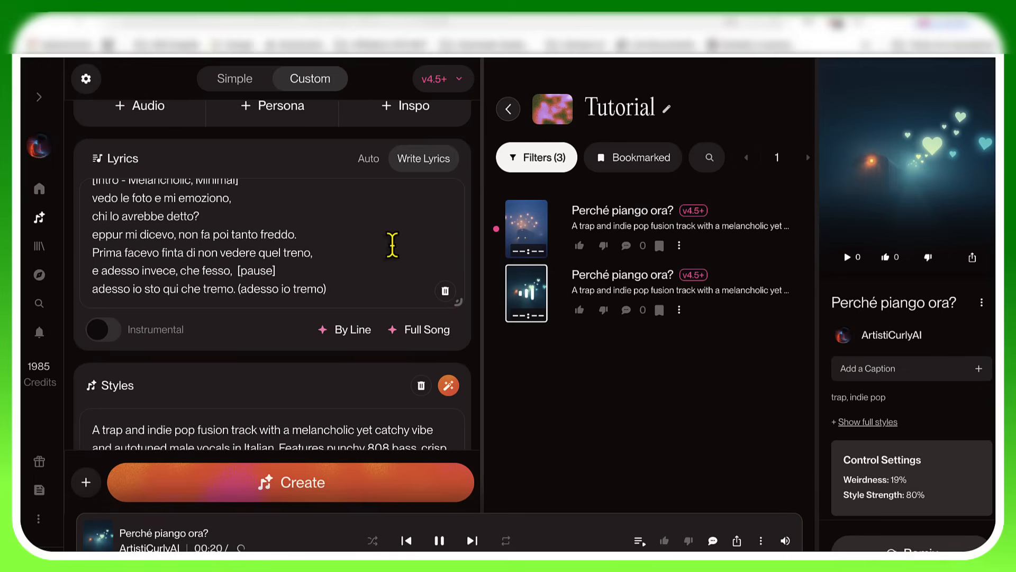
pyautogui.scroll(-1, 392, 244)
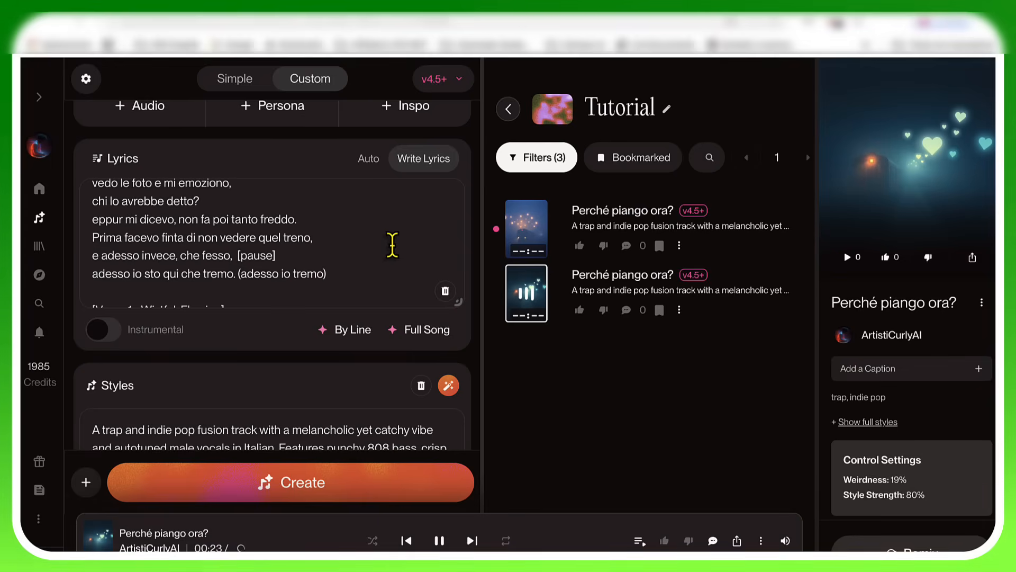
pyautogui.scroll(-3, 392, 244)
pyautogui.scroll(-2, 392, 244)
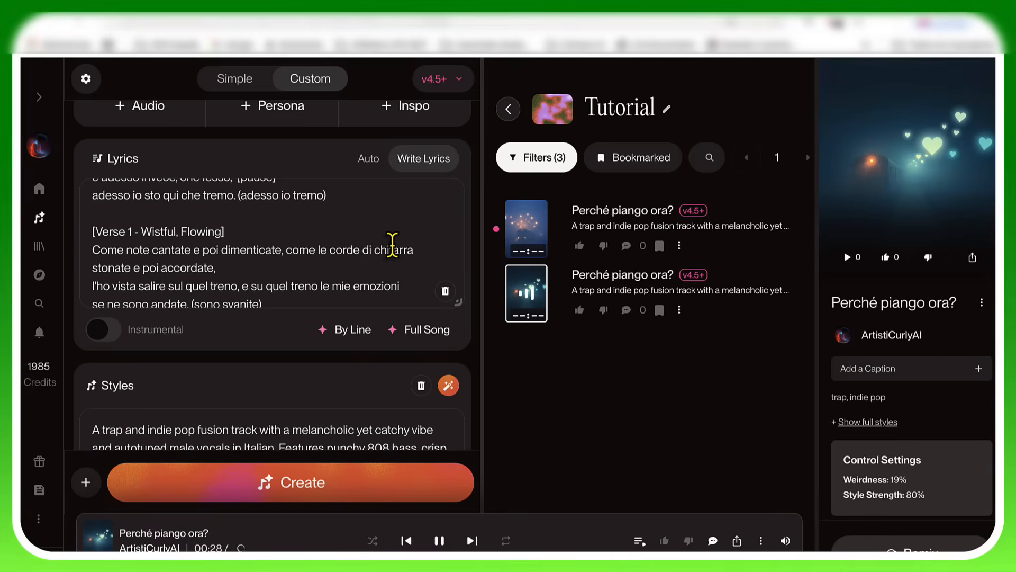
pyautogui.scroll(-1, 391, 245)
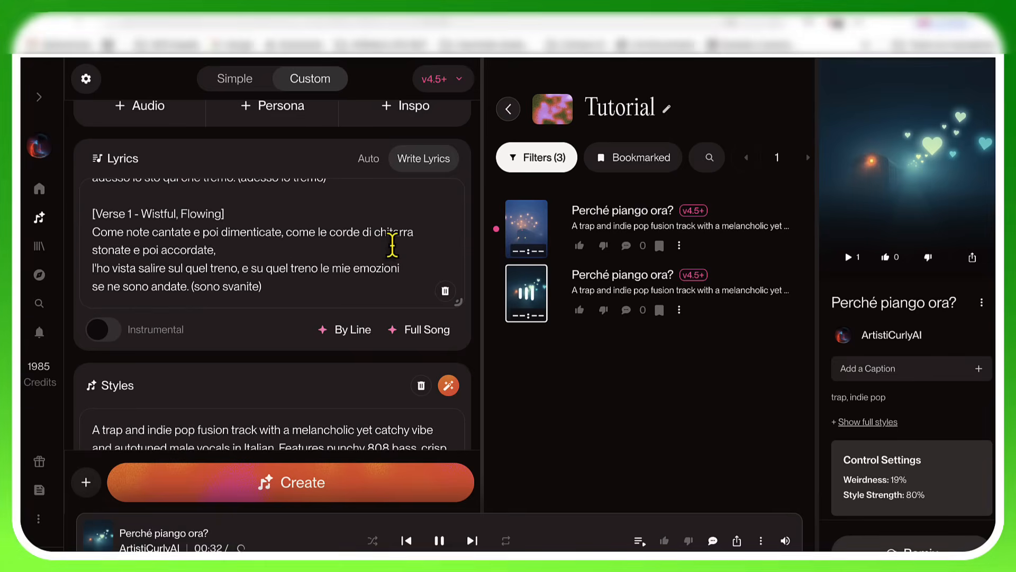
pyautogui.scroll(-1, 392, 245)
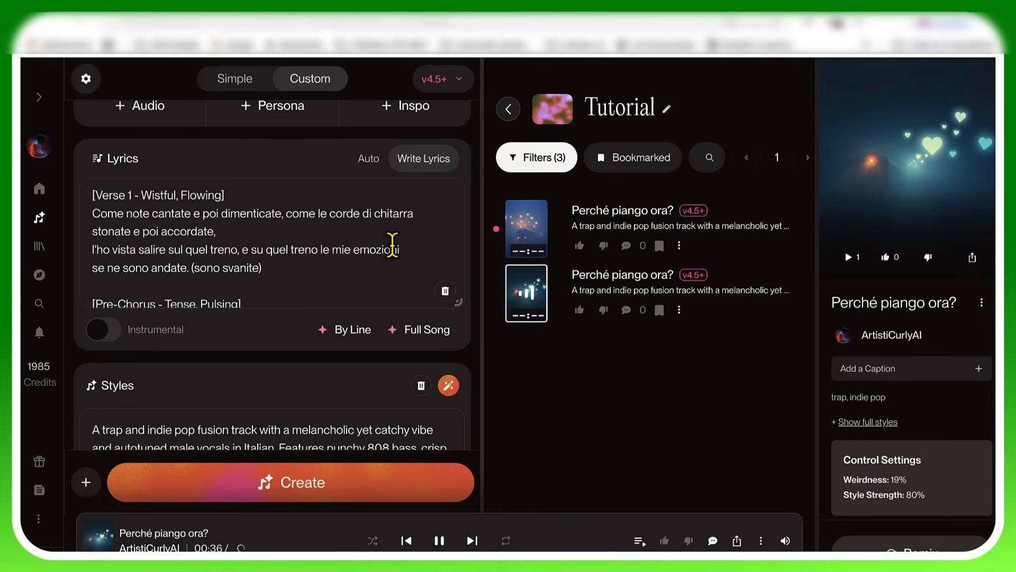
# Step: Follow the lyrics of the second version from the Pre-Chorus through the Chorus to the Post-Chorus
pyautogui.scroll(-5, 392, 245)
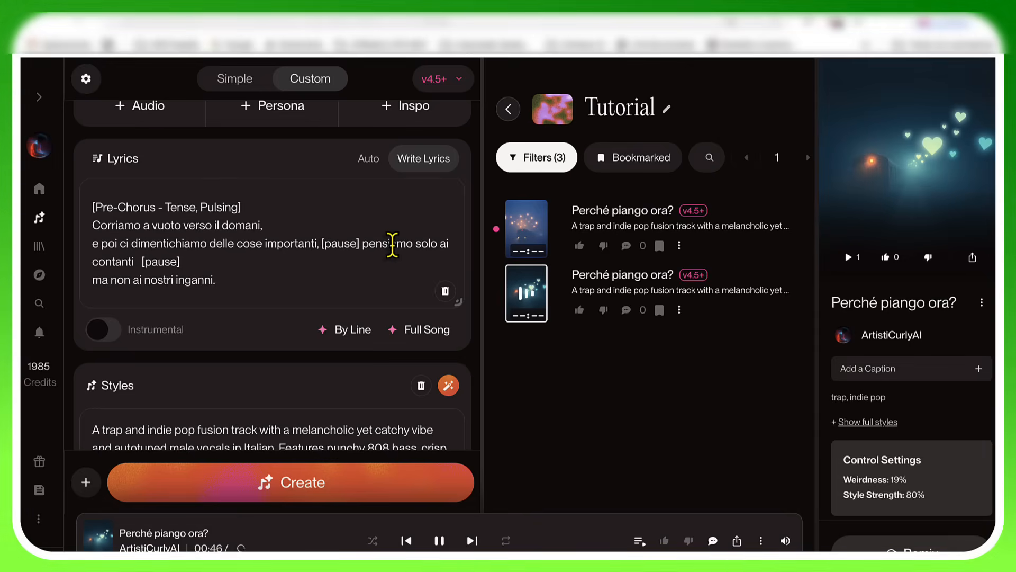
pyautogui.scroll(-1, 392, 245)
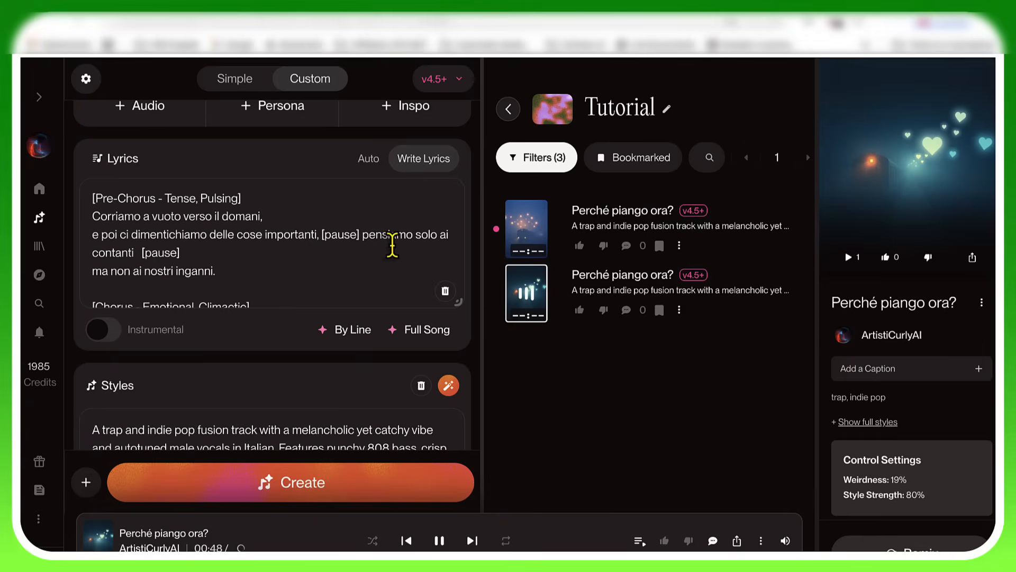
pyautogui.scroll(-5, 392, 245)
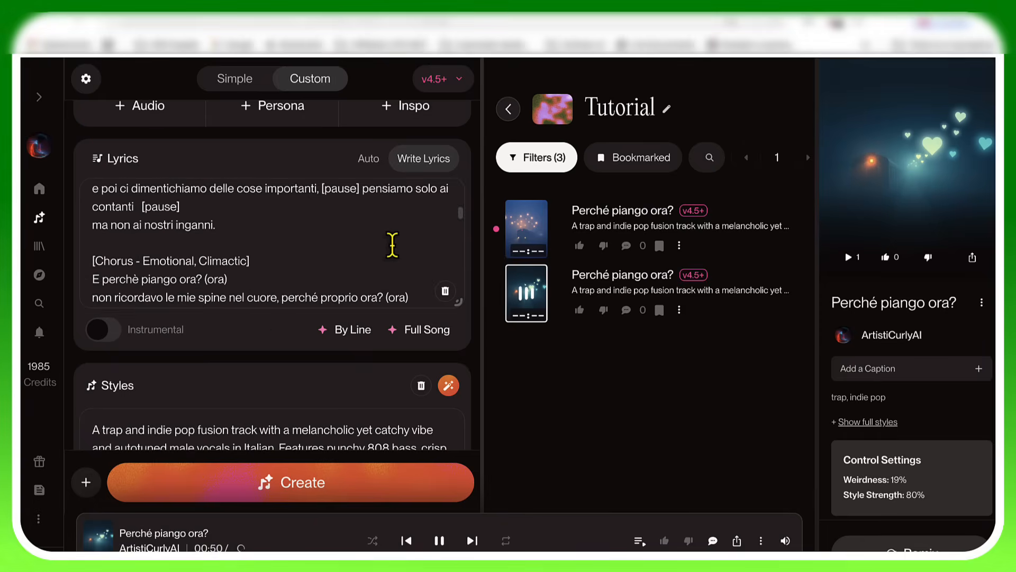
pyautogui.scroll(-1, 392, 245)
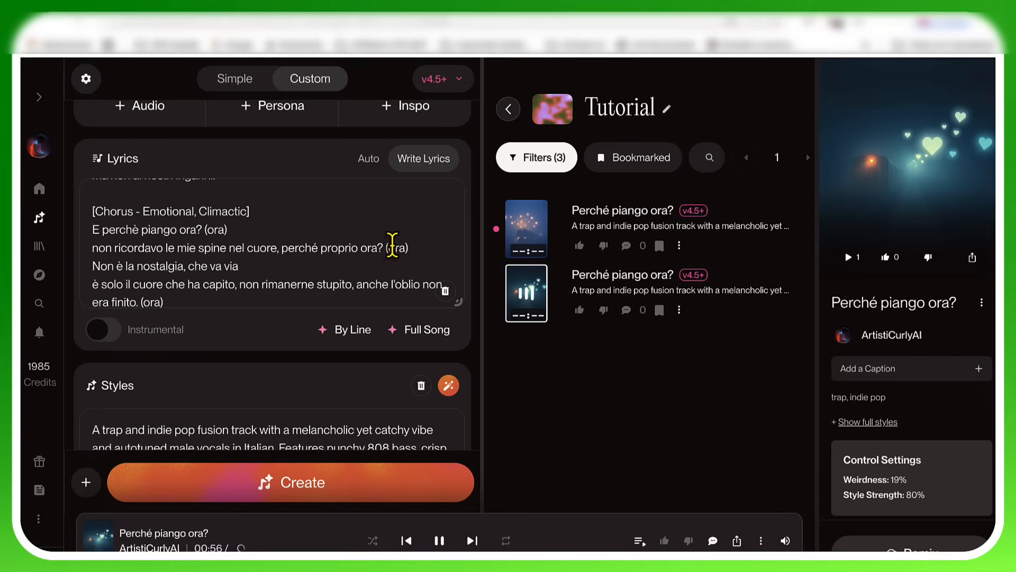
pyautogui.scroll(-1, 392, 245)
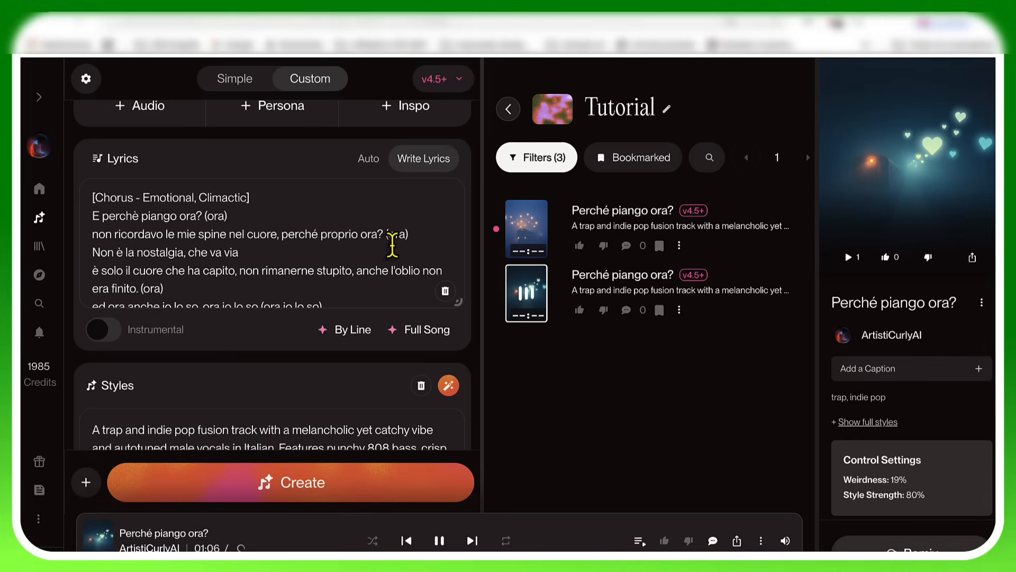
pyautogui.scroll(-1, 392, 244)
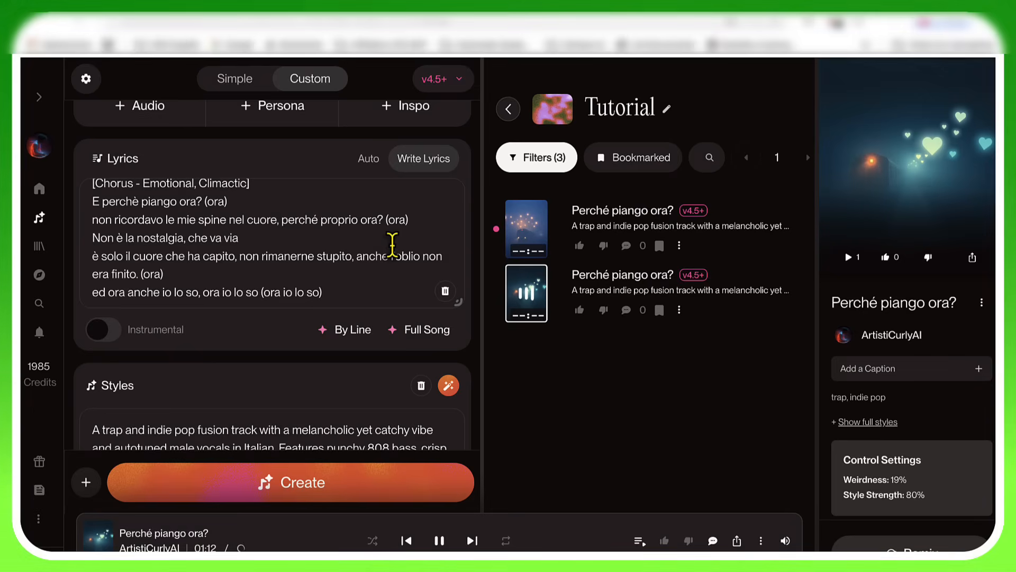
pyautogui.scroll(-1, 392, 244)
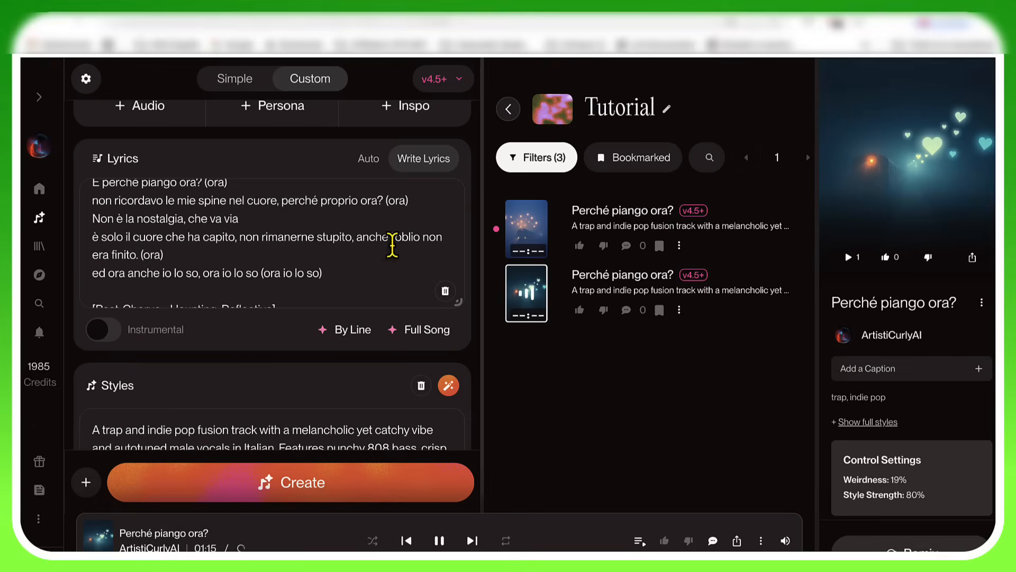
pyautogui.scroll(-4, 392, 244)
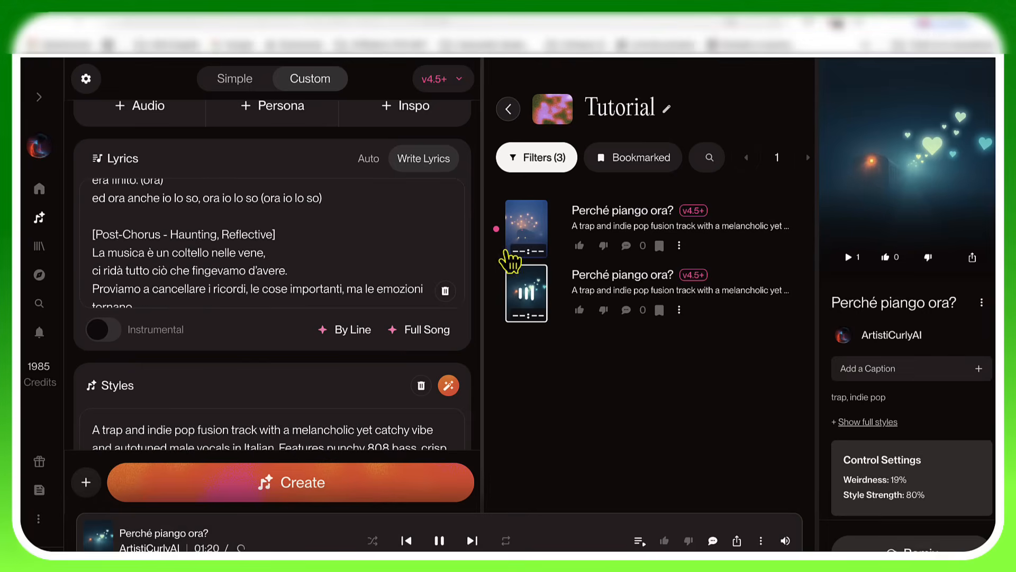
# Step: Pause the second version, play the first version of "Perché piango ora?" and return to the beginning of the lyrics
pyautogui.click(528, 304)
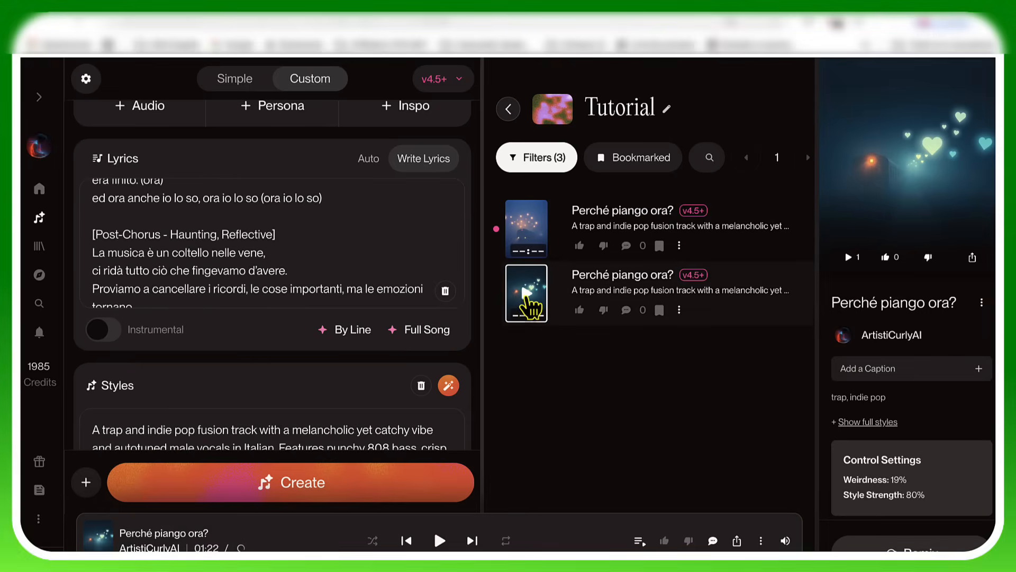
pyautogui.click(520, 233)
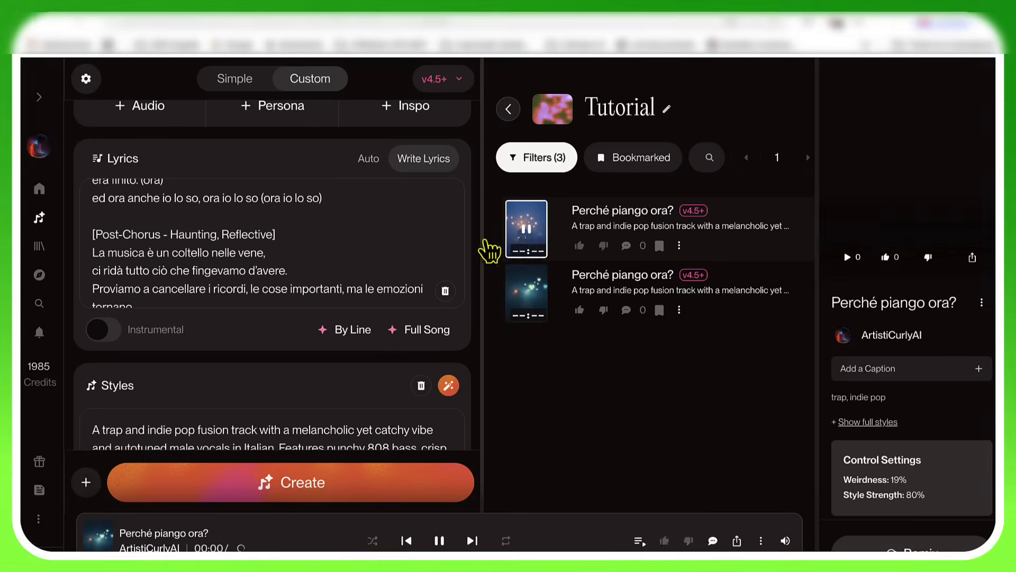
pyautogui.scroll(10, 371, 259)
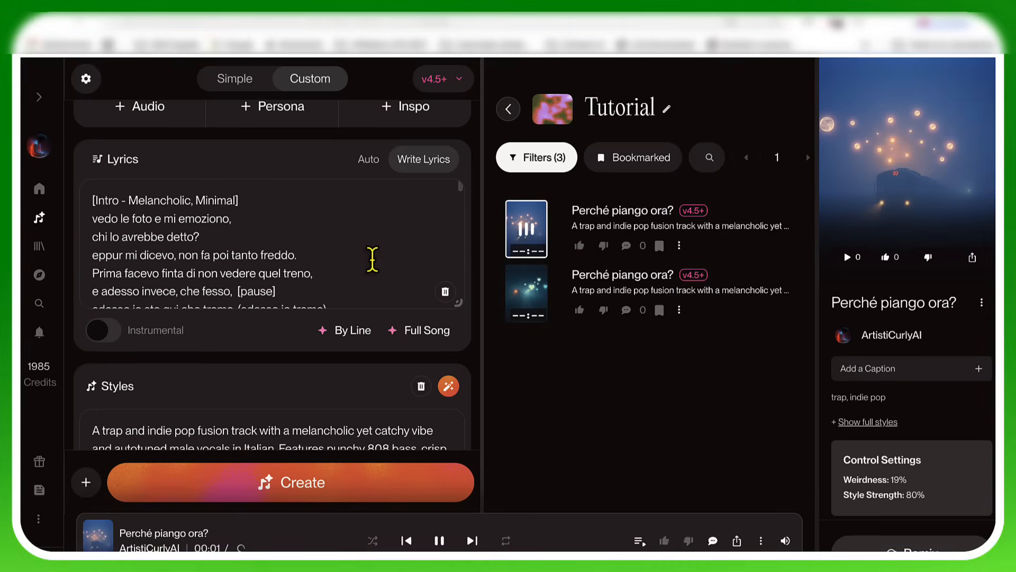
pyautogui.scroll(1, 372, 259)
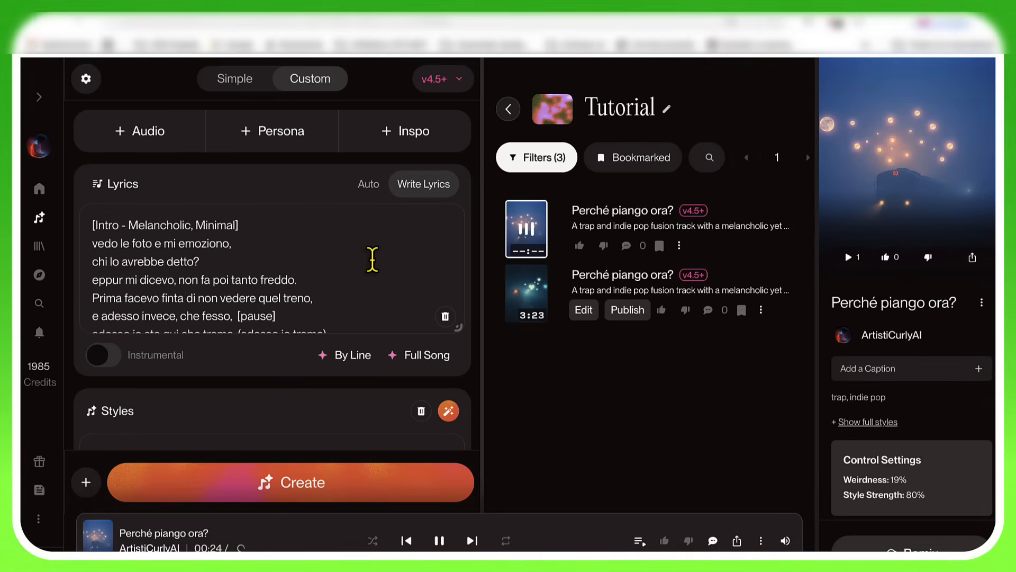
# Step: Follow the lyrics from the Intro through Verse 1 and the Pre-Chorus to the Chorus while the first version plays
pyautogui.scroll(-3, 373, 259)
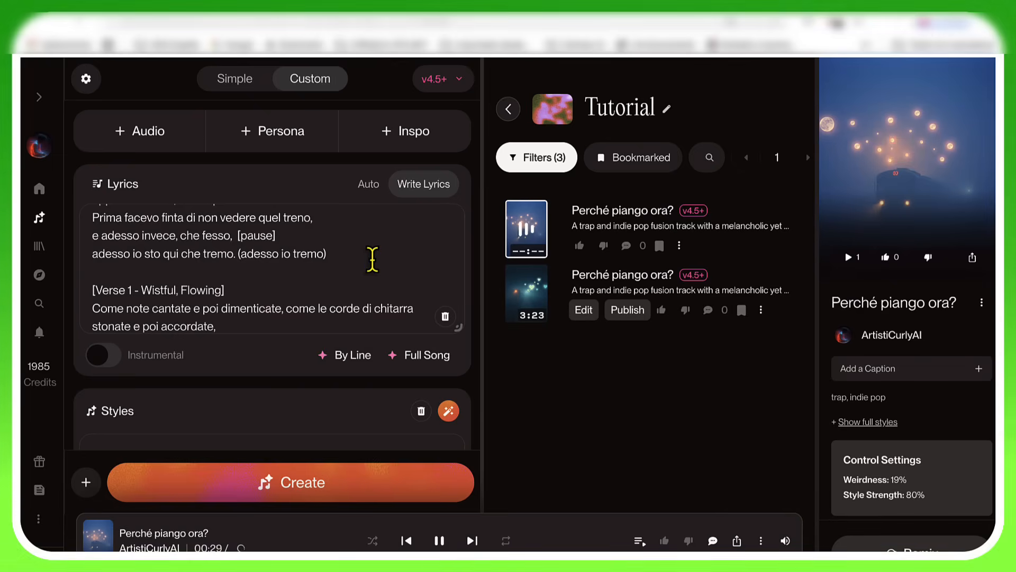
pyautogui.scroll(-2, 372, 259)
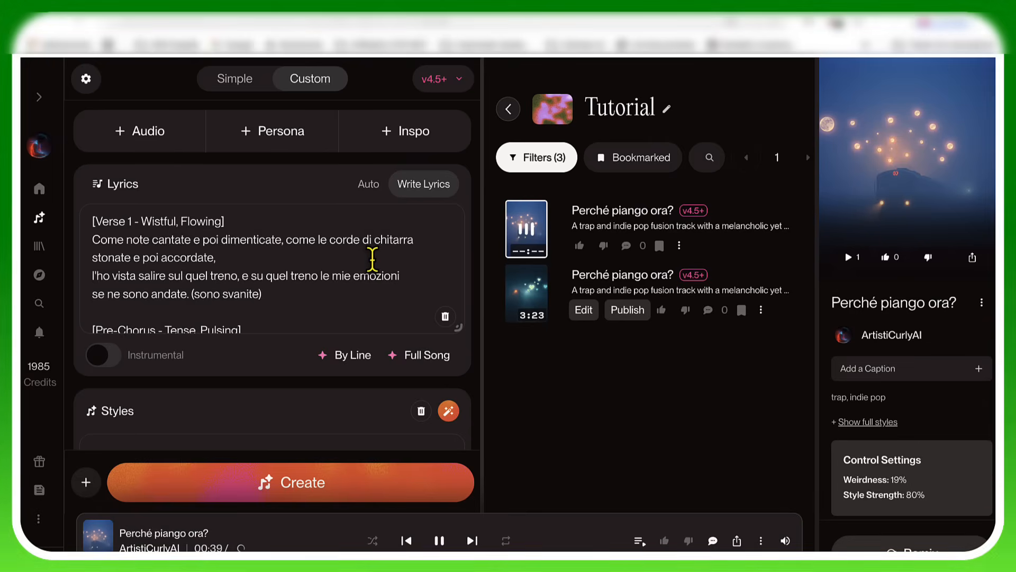
pyautogui.scroll(-3, 373, 259)
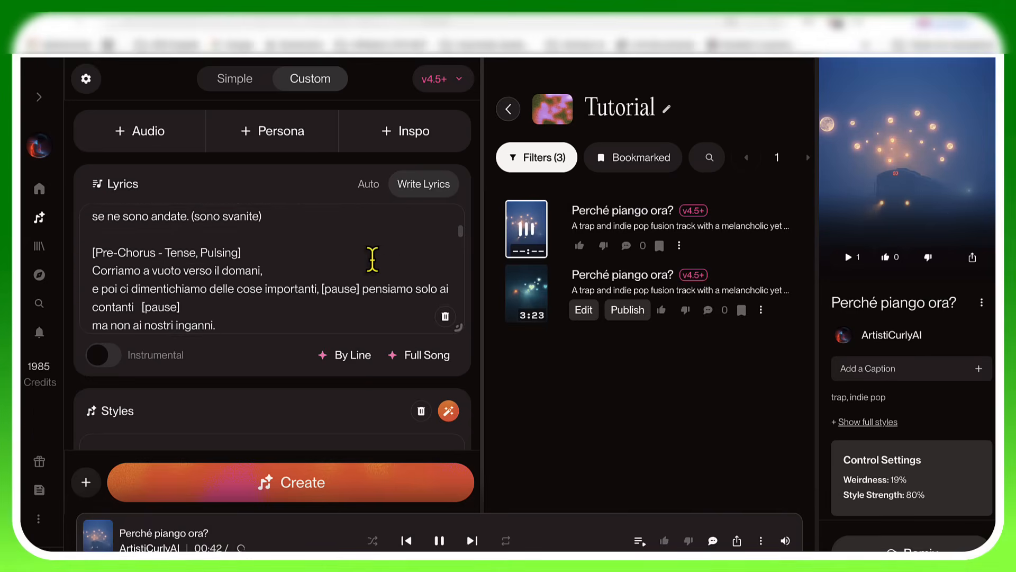
pyautogui.scroll(-1, 373, 258)
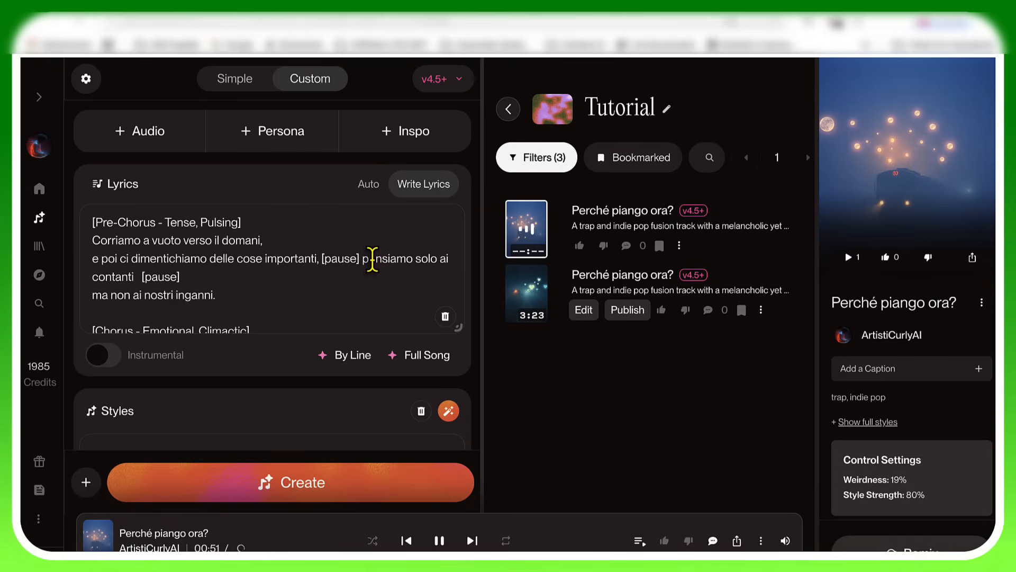
pyautogui.scroll(-1, 372, 260)
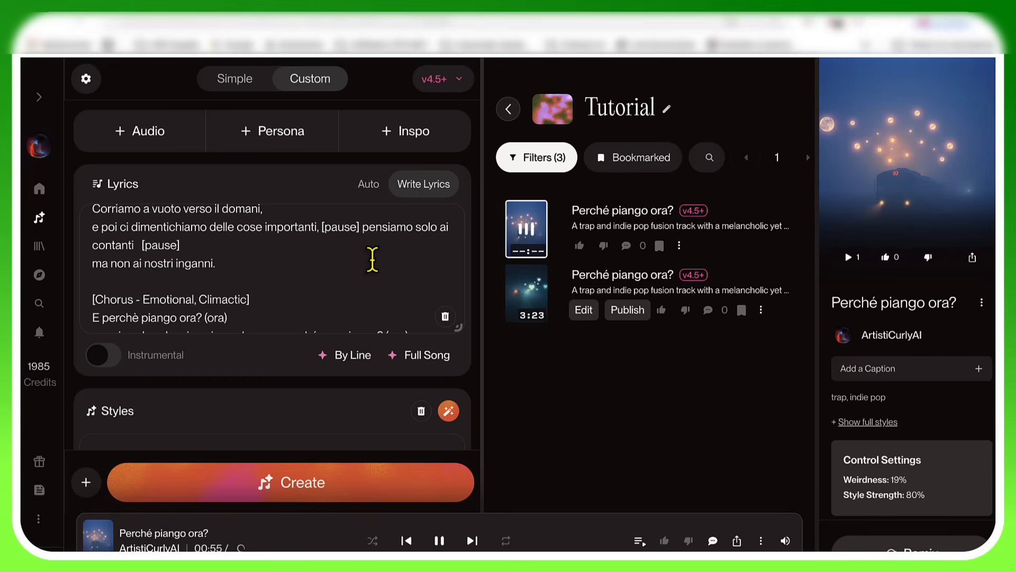
pyautogui.scroll(-3, 372, 260)
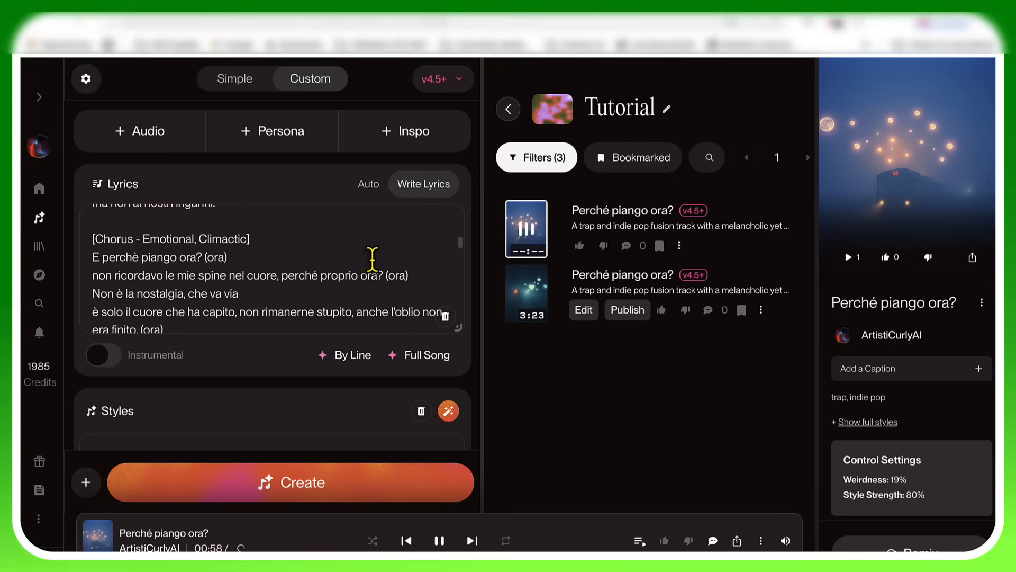
pyautogui.scroll(-1, 372, 258)
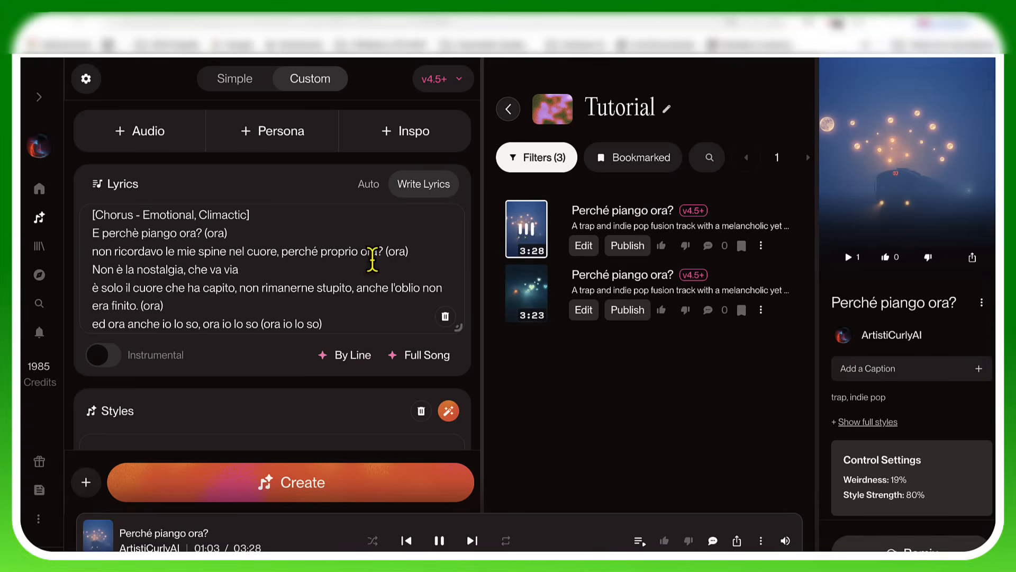
pyautogui.scroll(-1, 372, 258)
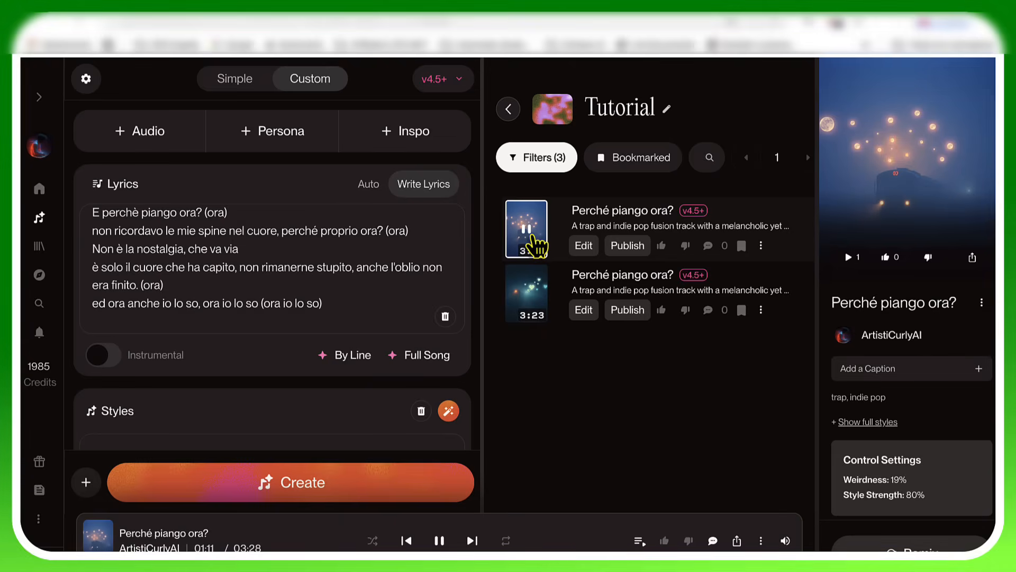
# Step: Follow the Post-Chorus lyrics, pause the first version and highlight the section's lines down to "e quelle sono vere."
pyautogui.scroll(-1, 330, 276)
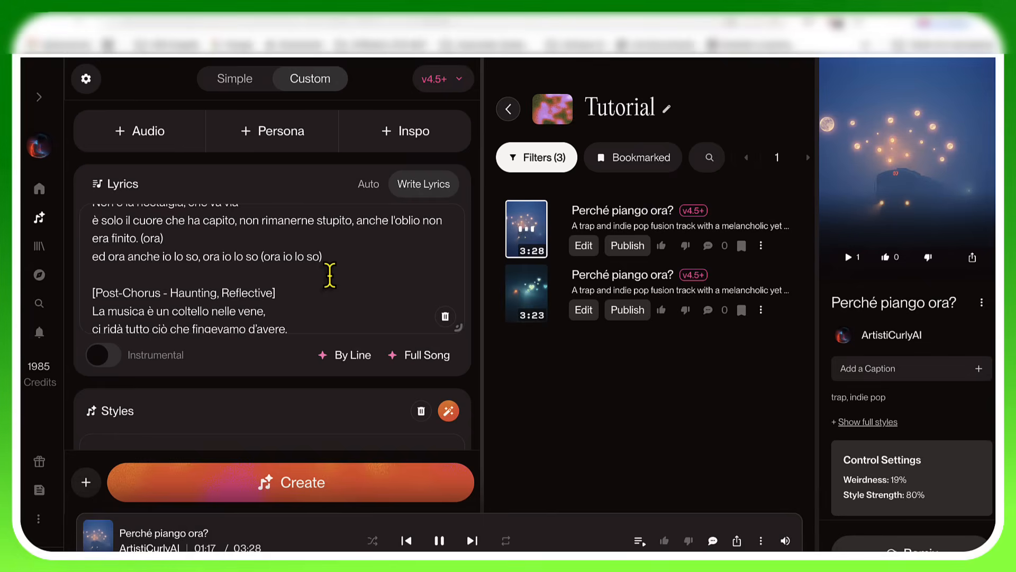
pyautogui.scroll(-1, 330, 276)
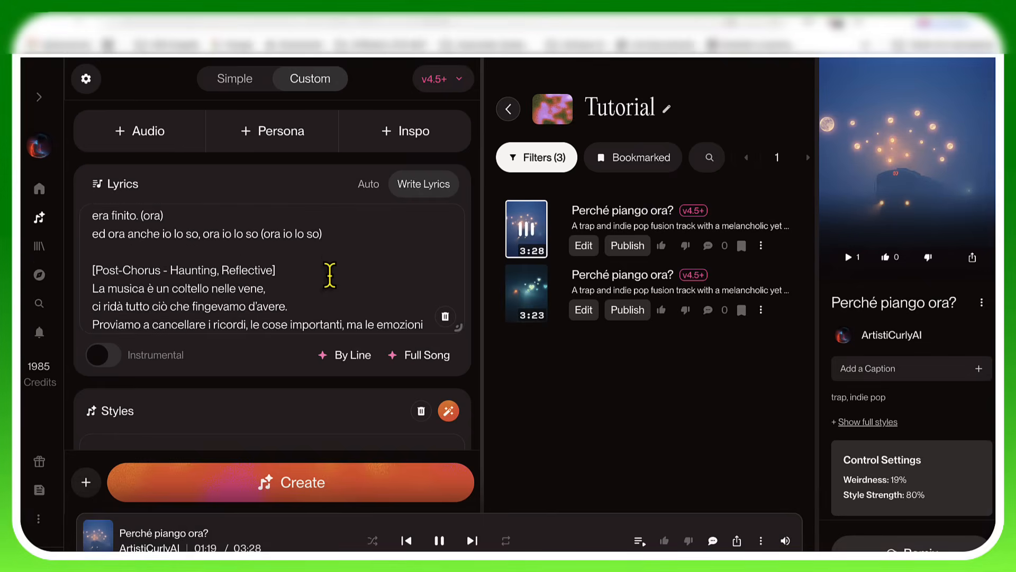
pyautogui.scroll(-1, 330, 275)
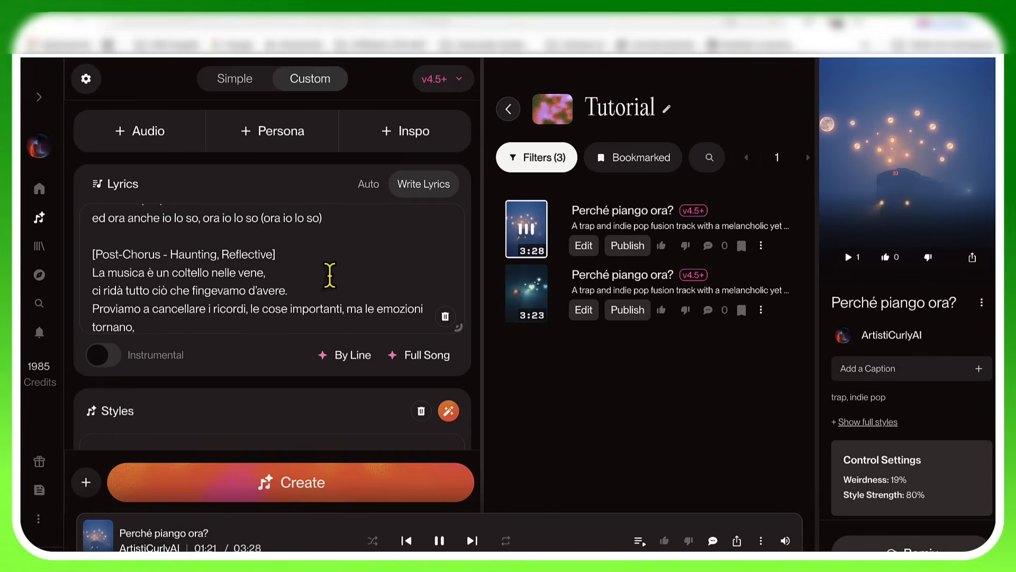
pyautogui.scroll(-1, 330, 275)
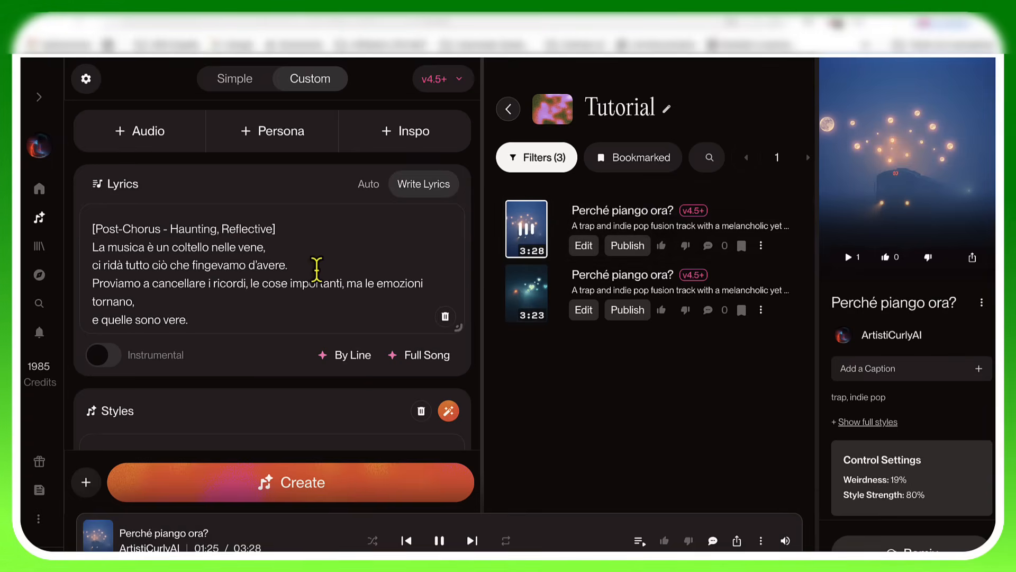
pyautogui.scroll(-2, 318, 268)
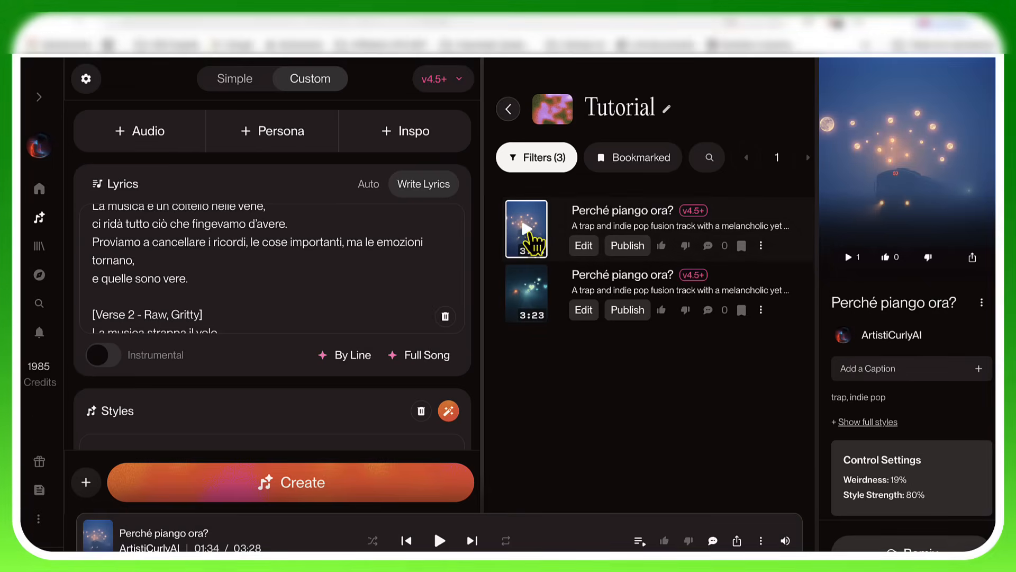
pyautogui.moveTo(99, 223); pyautogui.dragTo(270, 290)
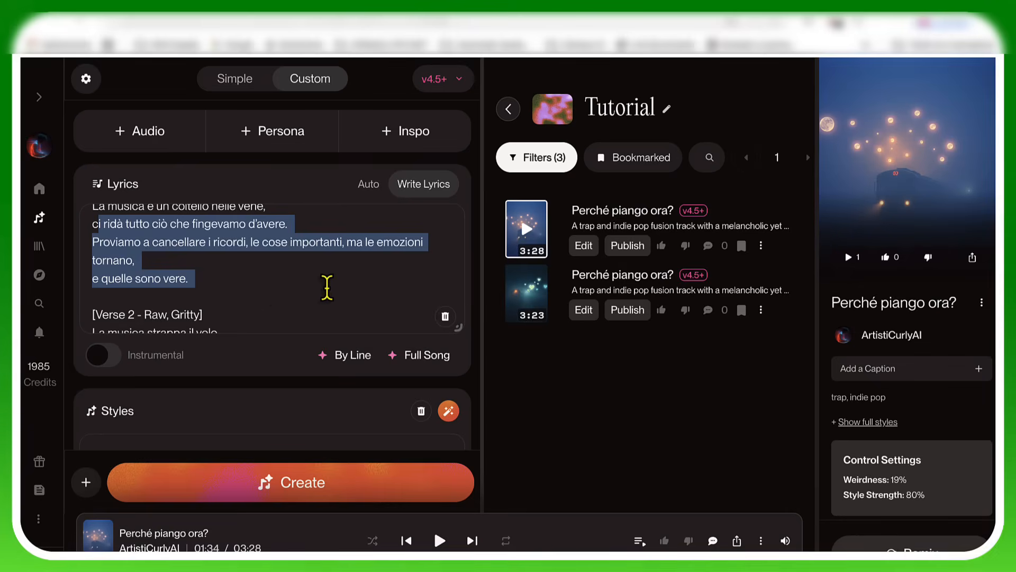
# Step: Set both the song's Weirdness and its Style Influence to 50%
pyautogui.scroll(-1, 327, 288)
pyautogui.scroll(-5, 327, 287)
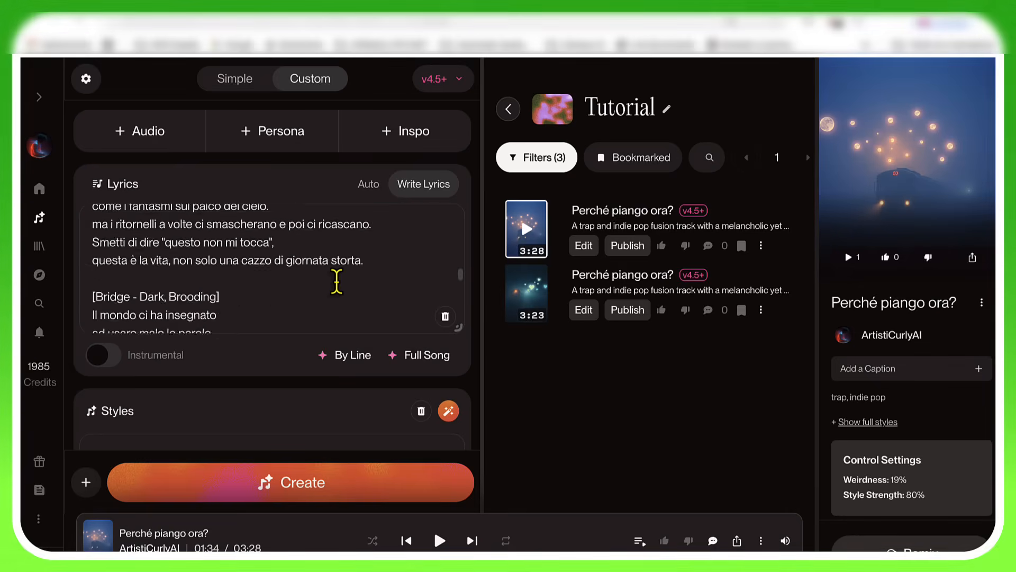
pyautogui.scroll(-1, 316, 408)
pyautogui.scroll(-5, 308, 406)
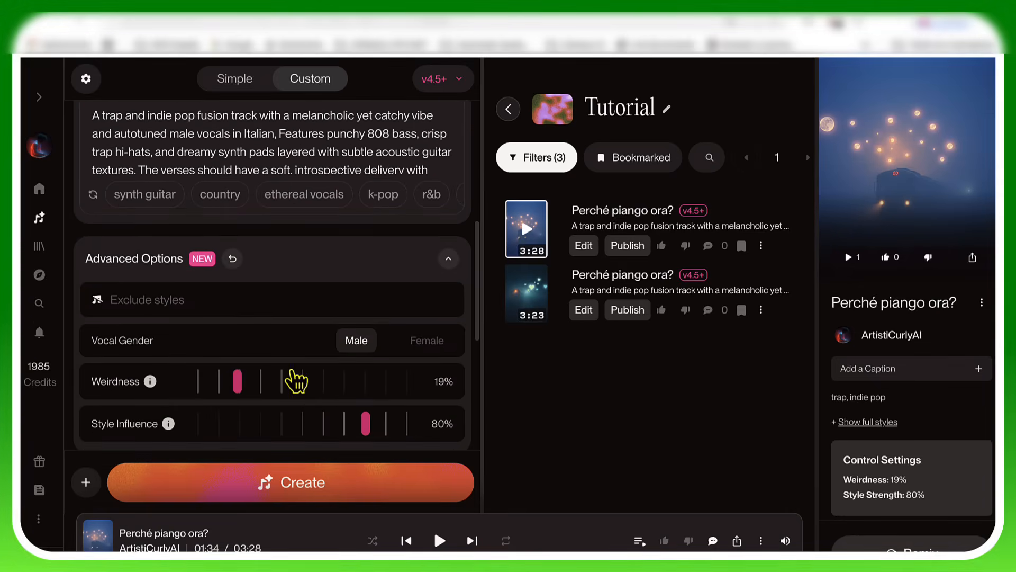
pyautogui.moveTo(244, 395); pyautogui.dragTo(290, 386)
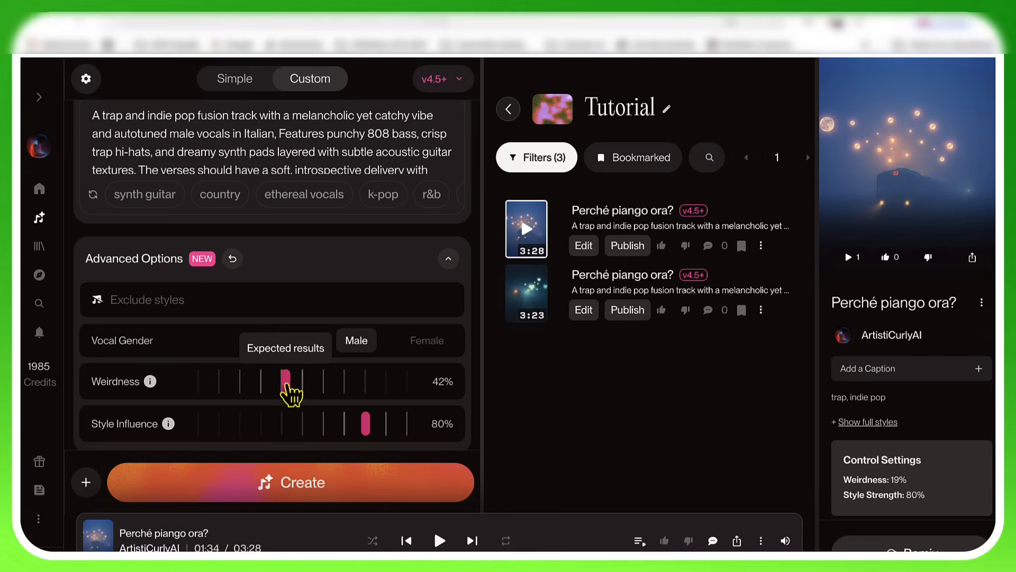
pyautogui.moveTo(366, 439); pyautogui.dragTo(304, 438)
pyautogui.moveTo(294, 391); pyautogui.dragTo(309, 391)
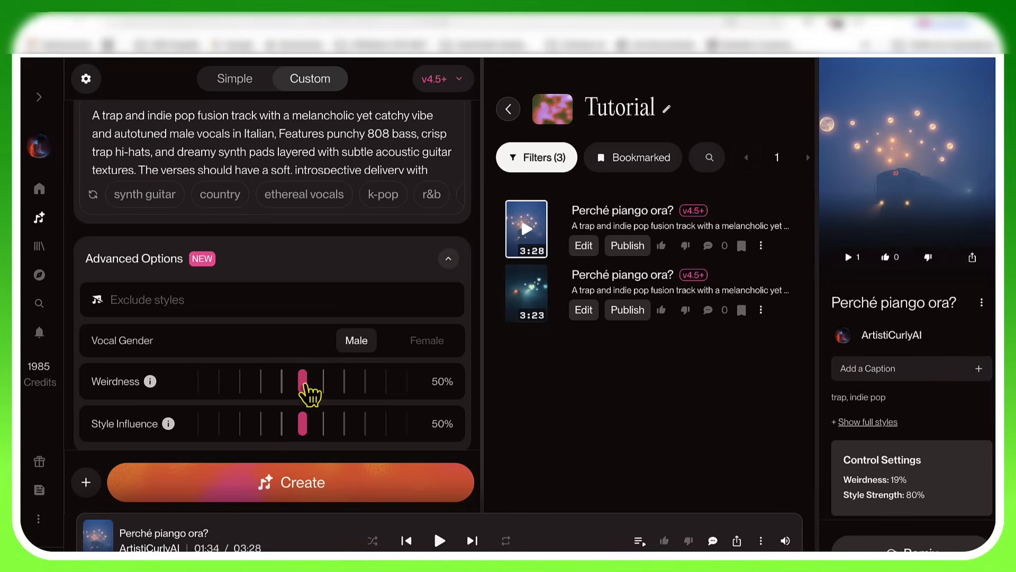